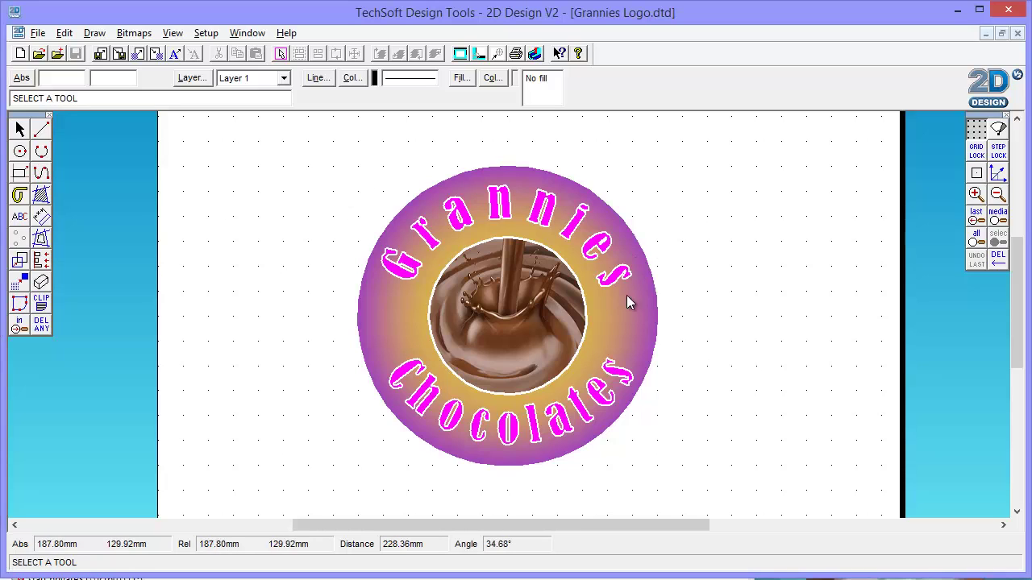
- Inspect the logo's outer circle fill options, trying linear, shape and radial graduated fills, without changes
{"action": "left_click", "coordinate": [20, 129]}
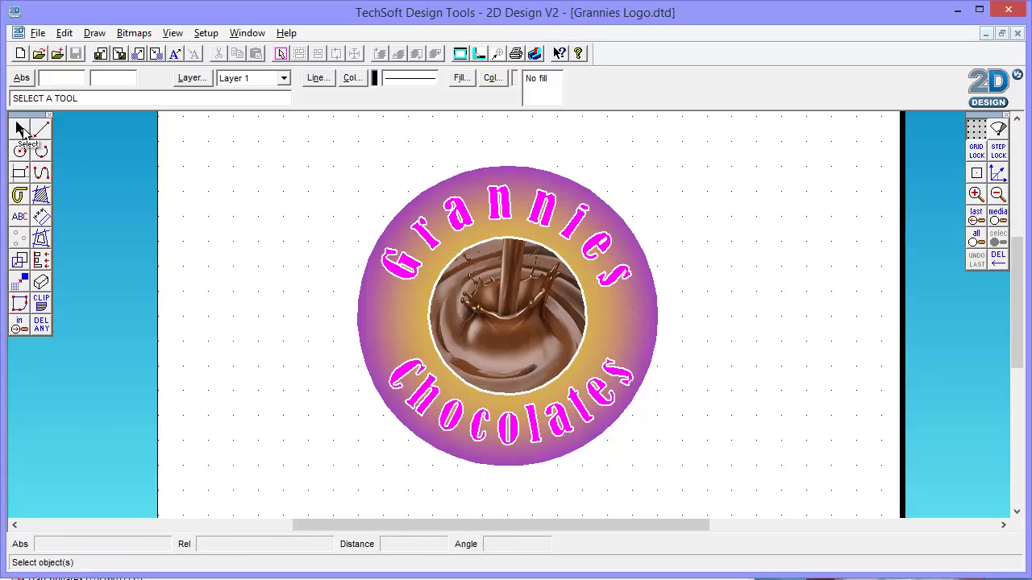
{"action": "left_click", "coordinate": [591, 314]}
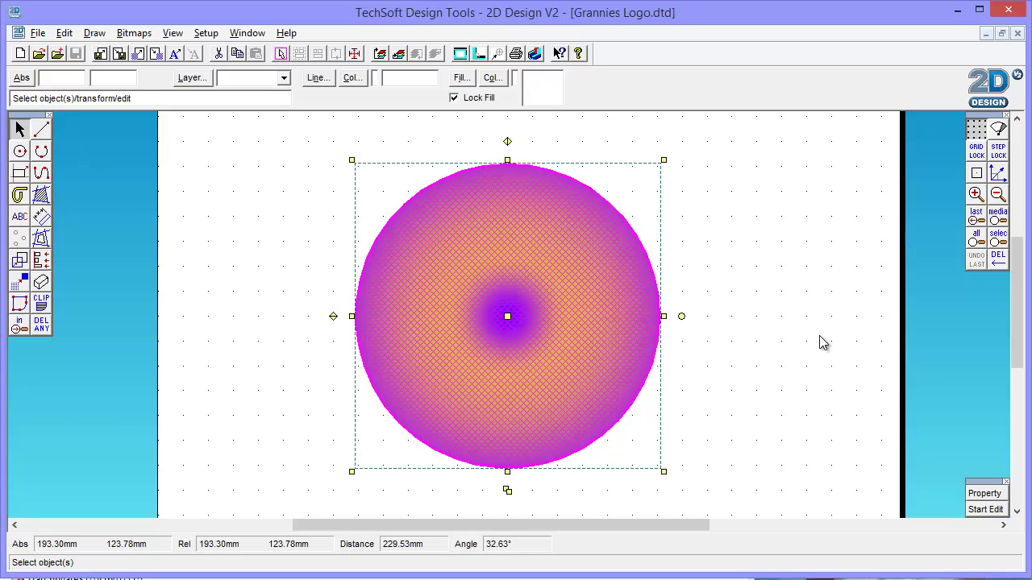
{"action": "left_click", "coordinate": [982, 495]}
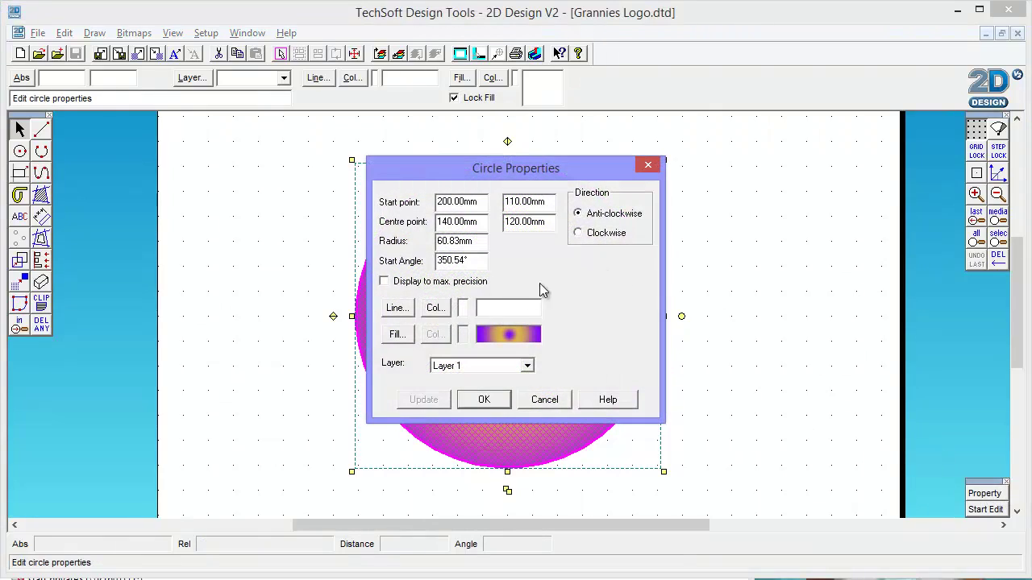
{"action": "left_click_drag", "start_coordinate": [527, 172], "coordinate": [831, 146]}
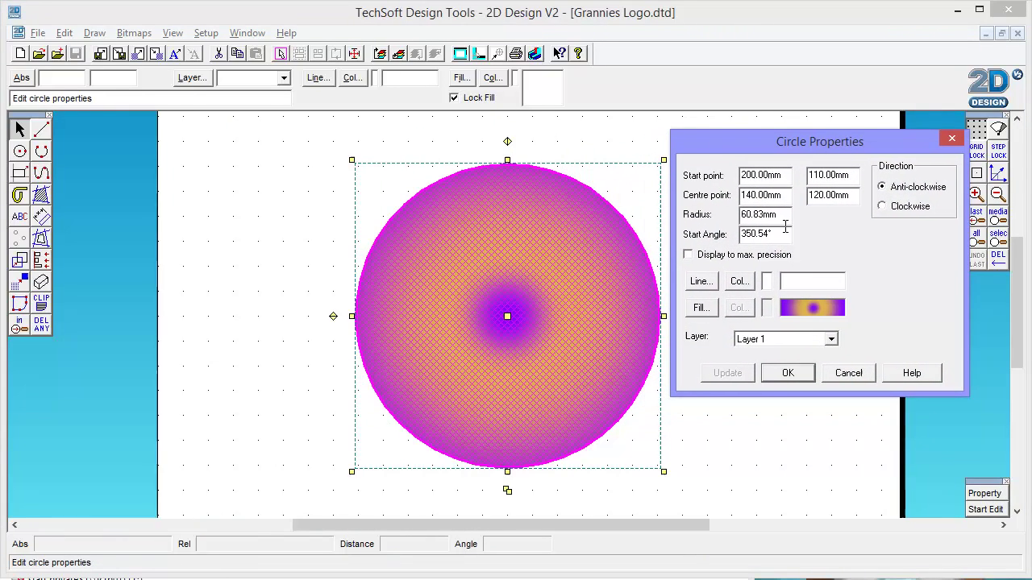
{"action": "left_click", "coordinate": [699, 308]}
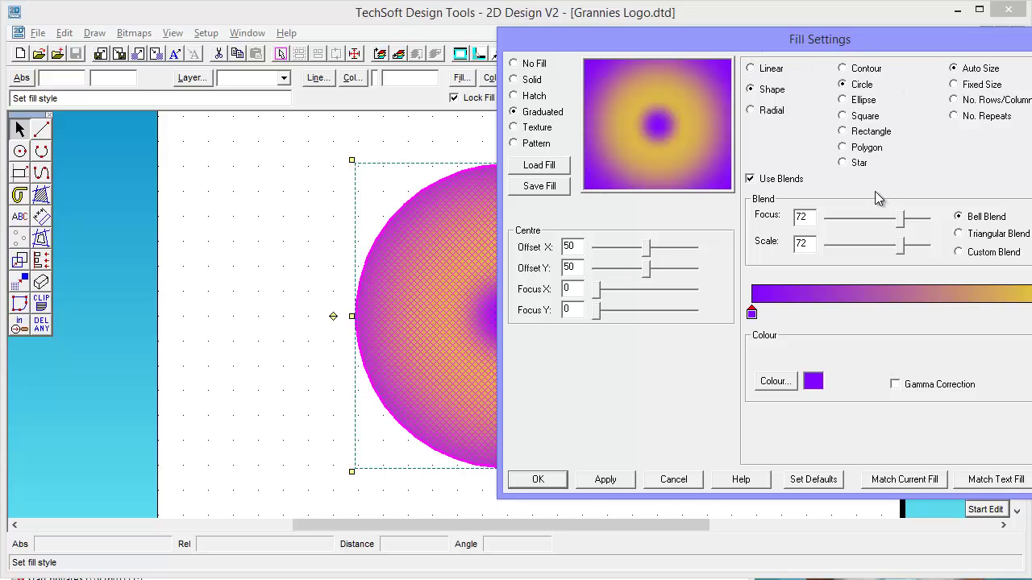
{"action": "left_click", "coordinate": [752, 69]}
{"action": "left_click", "coordinate": [752, 90]}
{"action": "left_click", "coordinate": [751, 110]}
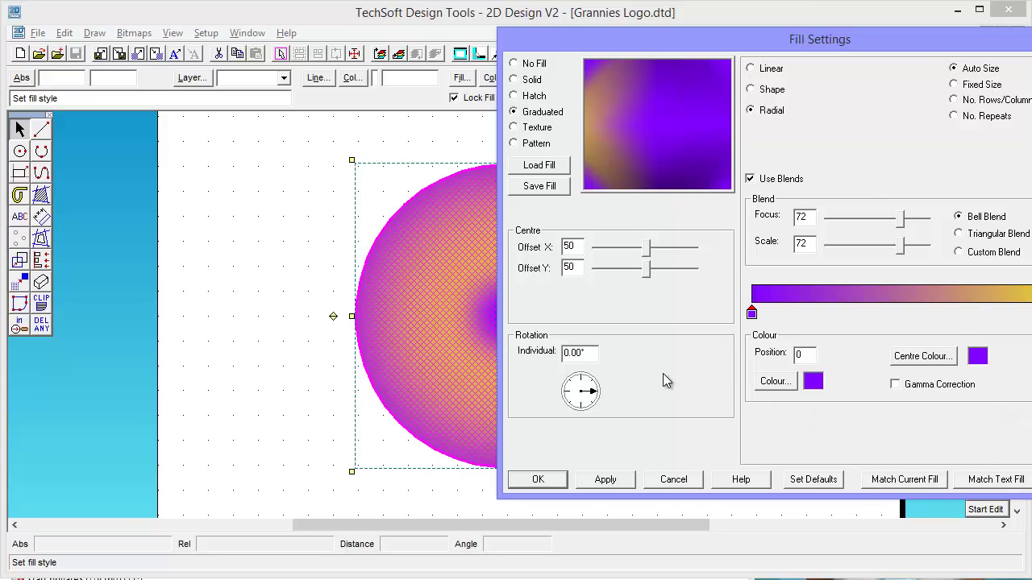
{"action": "left_click", "coordinate": [774, 382]}
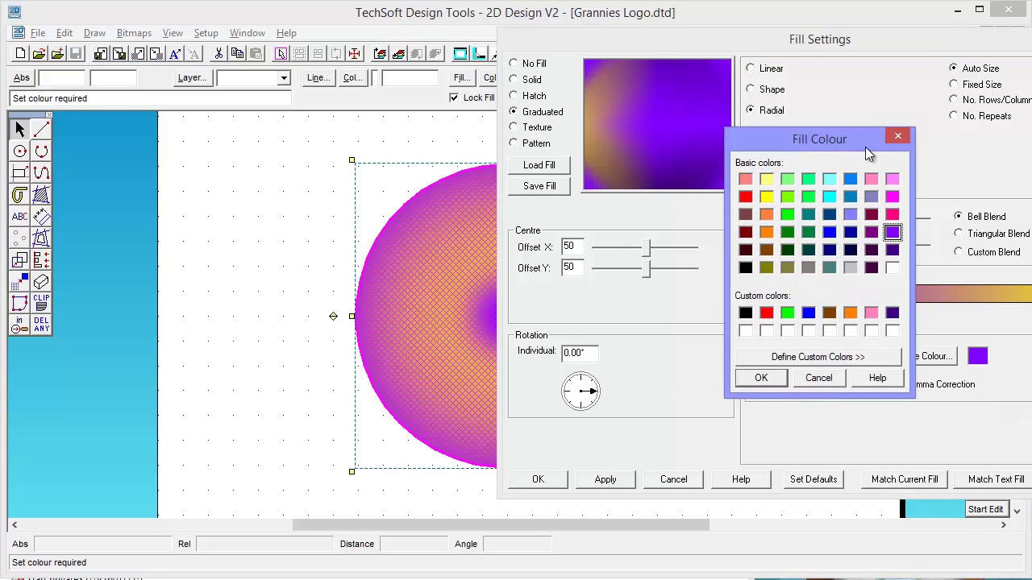
{"action": "left_click", "coordinate": [899, 138]}
{"action": "key", "text": "Return"}
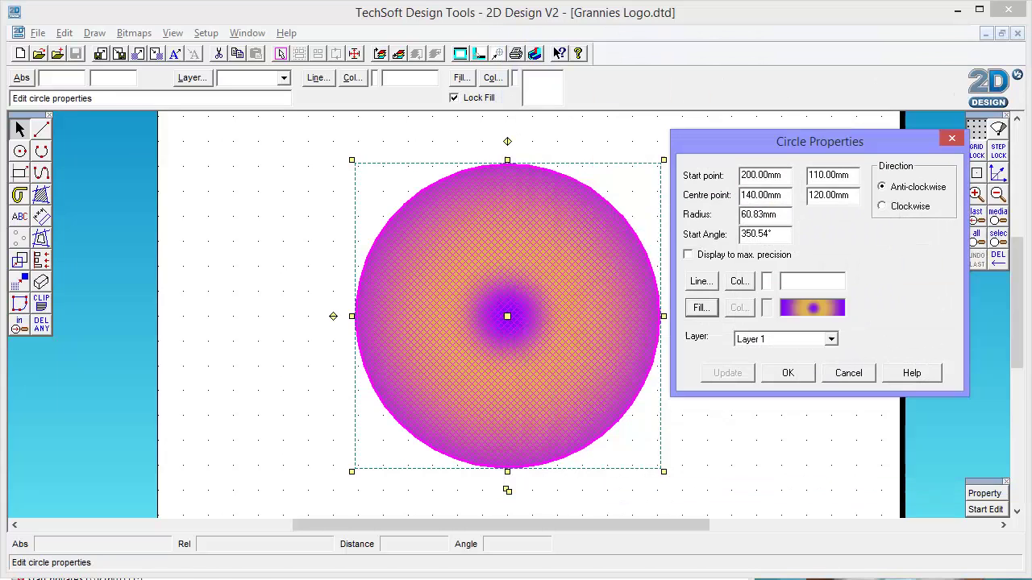
{"action": "left_click", "coordinate": [846, 371]}
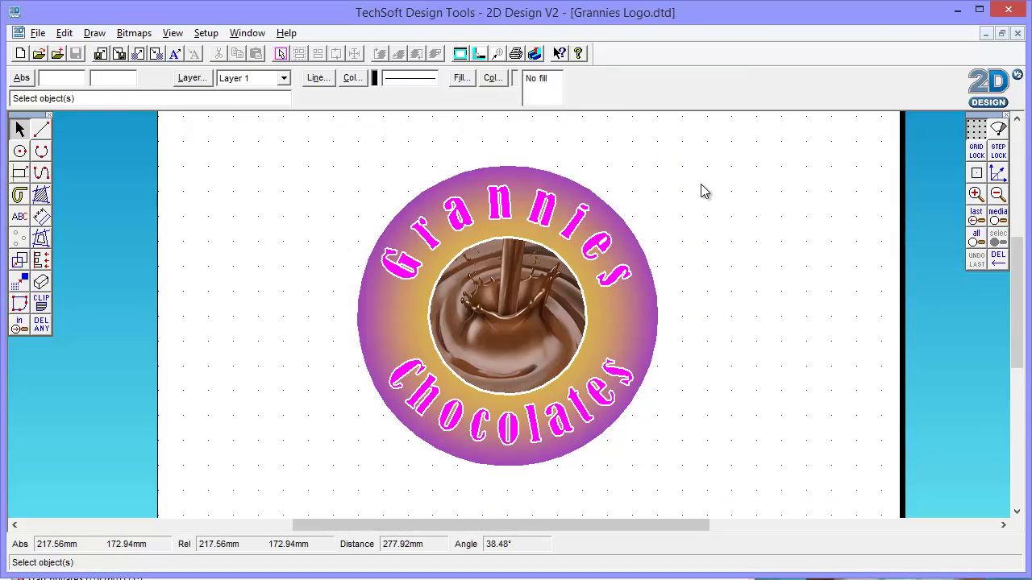
- Inspect the chocolate image circle's texture fill settings, leaving them unchanged
{"action": "left_click", "coordinate": [548, 285]}
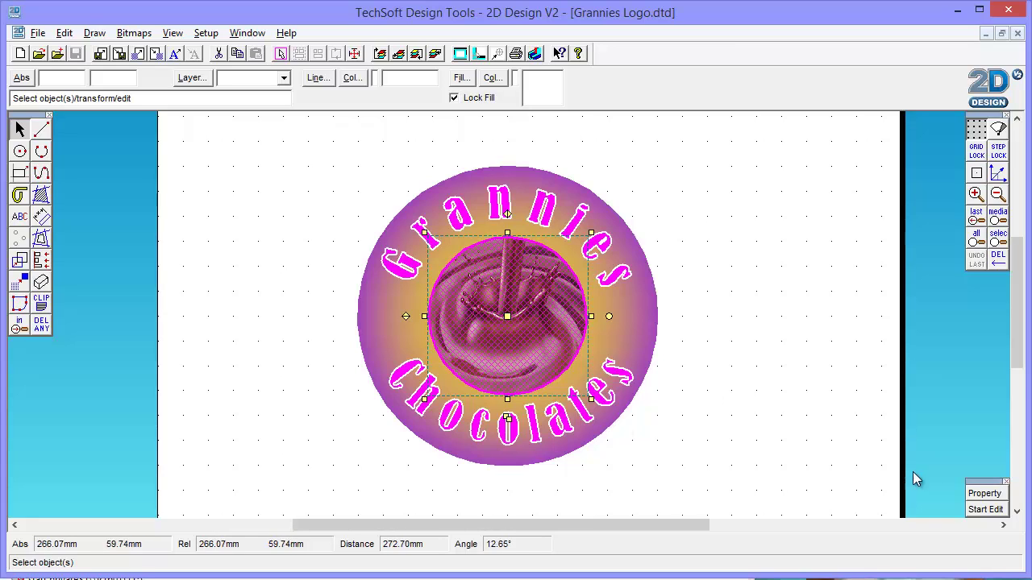
{"action": "left_click", "coordinate": [986, 495]}
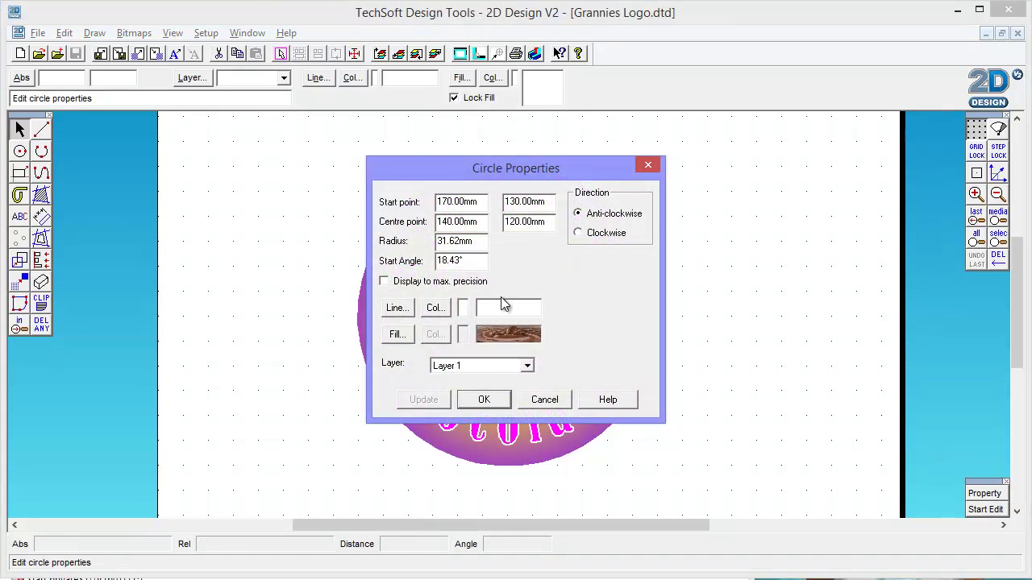
{"action": "left_click", "coordinate": [394, 335]}
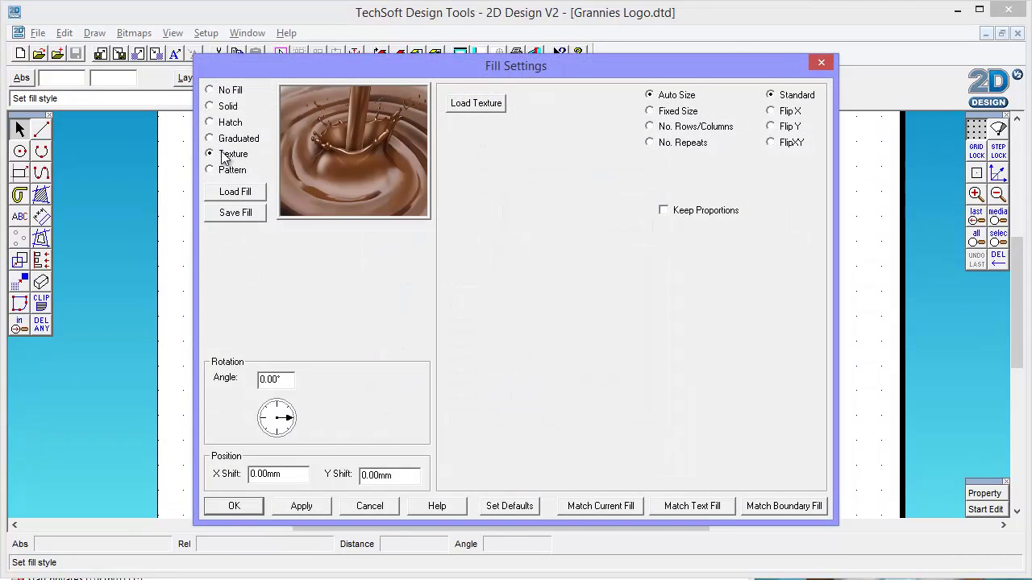
{"action": "left_click", "coordinate": [475, 104]}
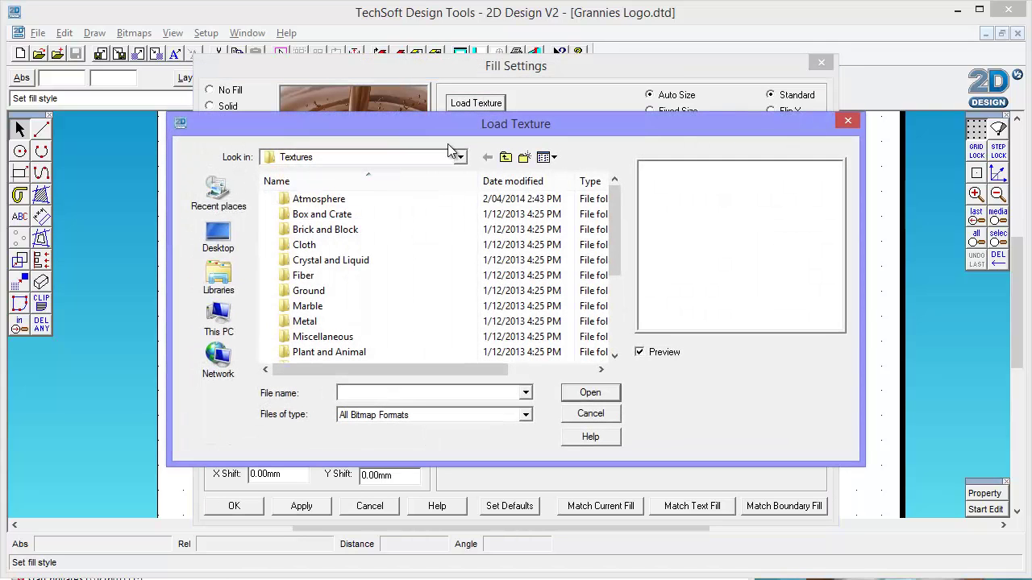
{"action": "left_click", "coordinate": [847, 120]}
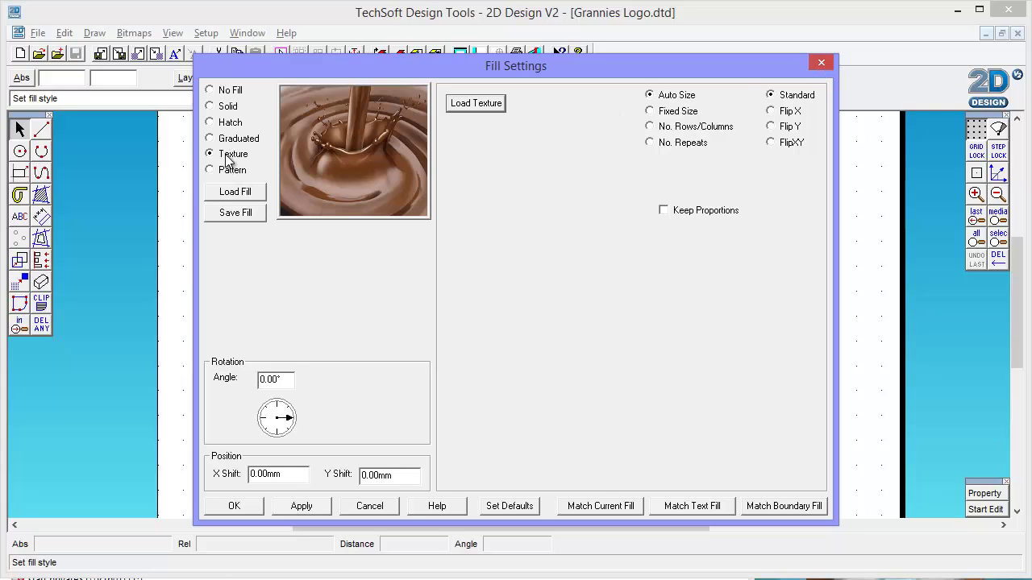
{"action": "left_click", "coordinate": [824, 64]}
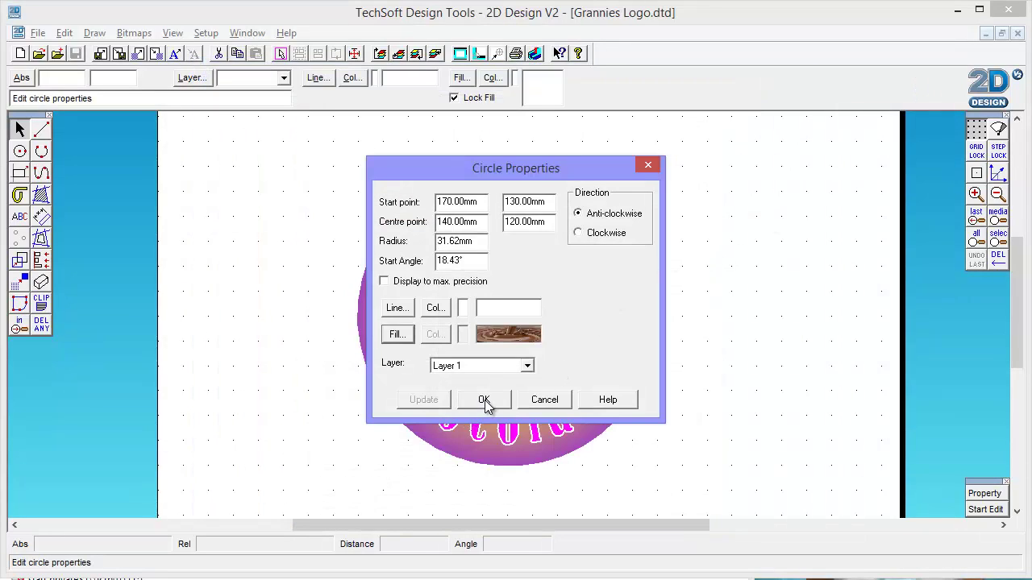
{"action": "left_click", "coordinate": [551, 400]}
{"action": "left_click", "coordinate": [827, 275]}
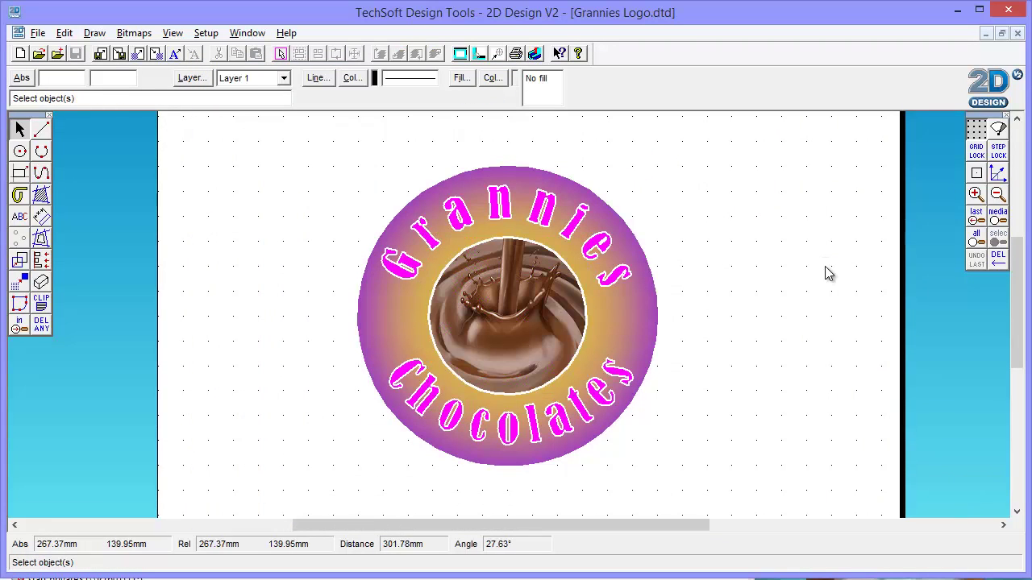
- Draw a new circle right of the logo and a horizontal line across it
{"action": "left_click", "coordinate": [20, 153]}
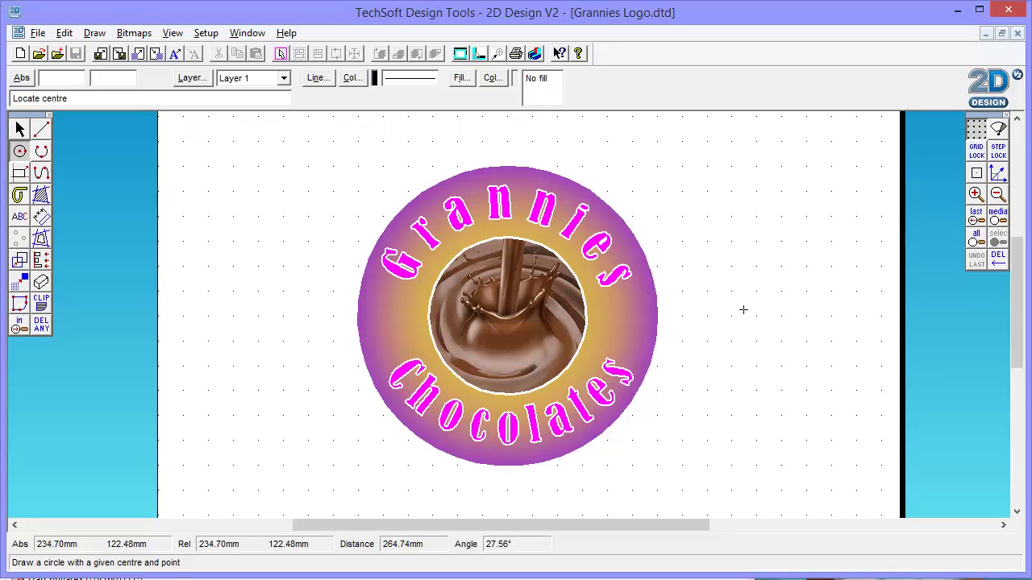
{"action": "left_click", "coordinate": [743, 310]}
{"action": "left_click", "coordinate": [812, 329]}
{"action": "left_click", "coordinate": [42, 130]}
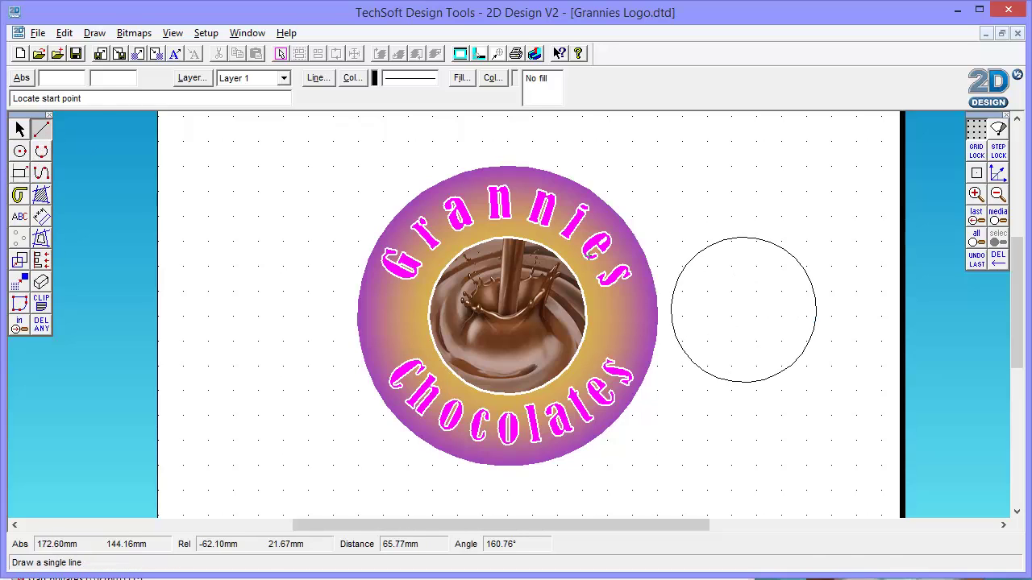
{"action": "left_click", "coordinate": [665, 278]}
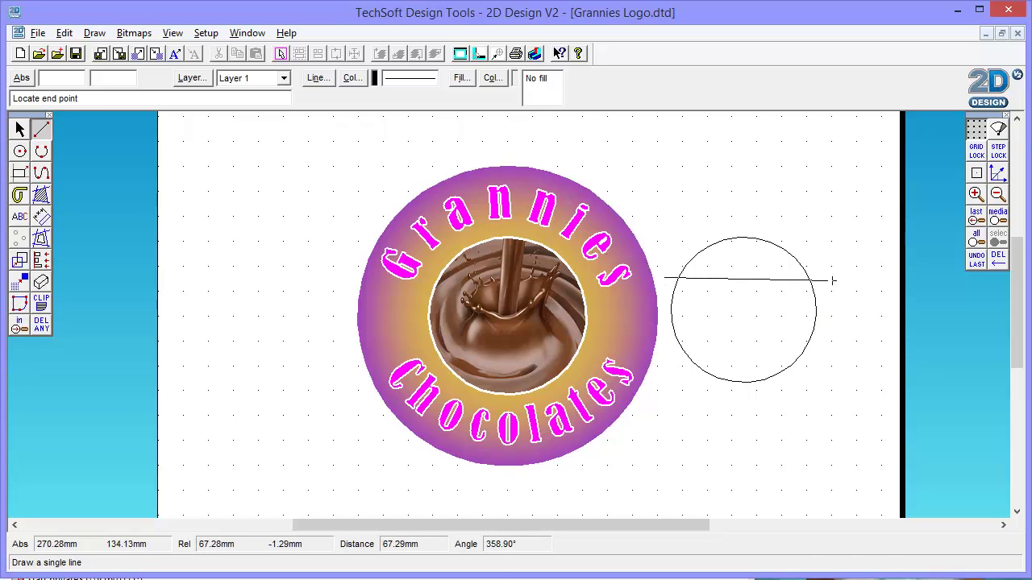
{"action": "left_click", "coordinate": [824, 280]}
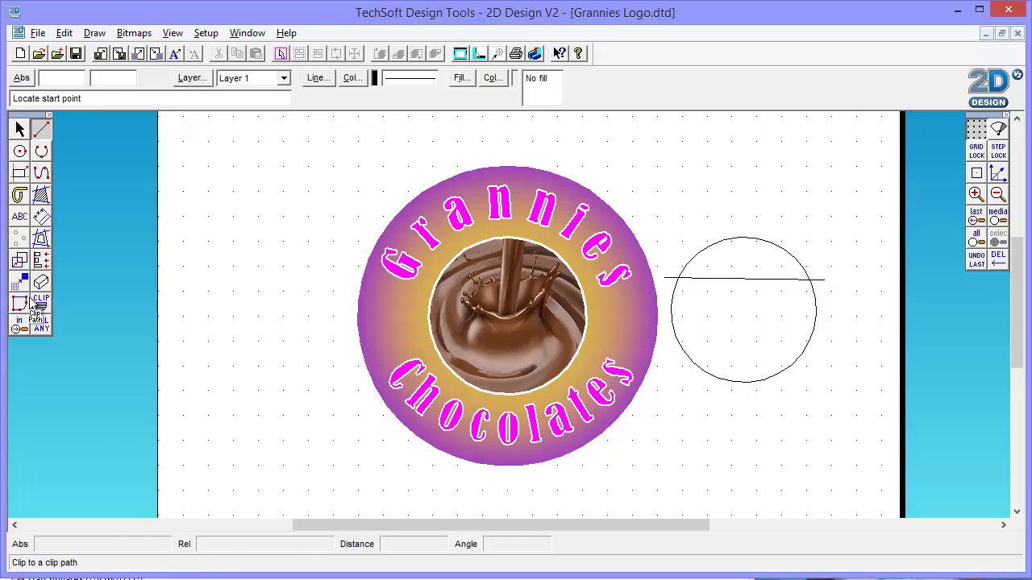
- Trim away the circle's lower arc and the crossing line with DEL part
{"action": "left_click", "coordinate": [41, 325]}
{"action": "left_click", "coordinate": [87, 325]}
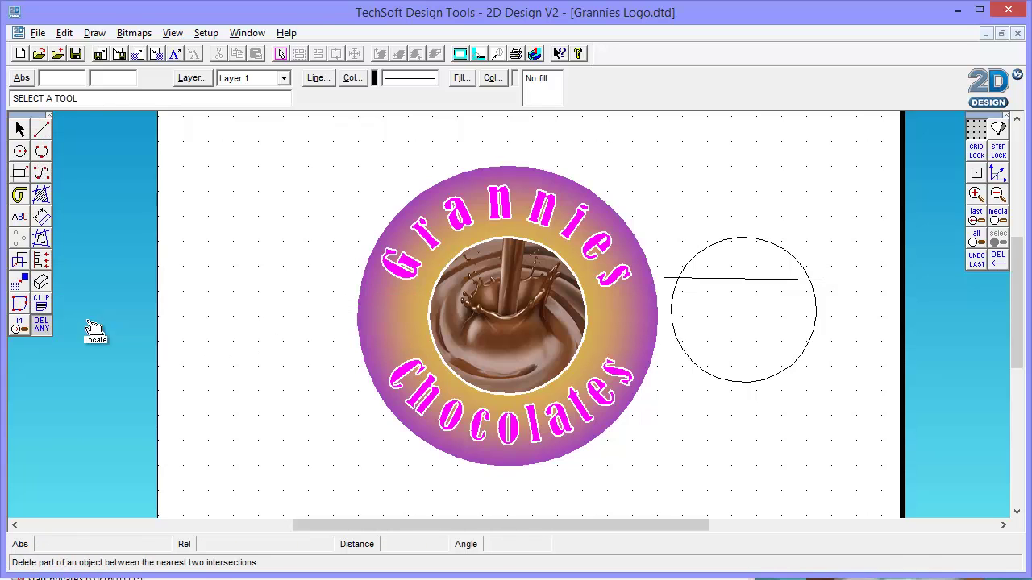
{"action": "left_click", "coordinate": [675, 308]}
{"action": "left_click", "coordinate": [818, 282]}
{"action": "left_click", "coordinate": [780, 279]}
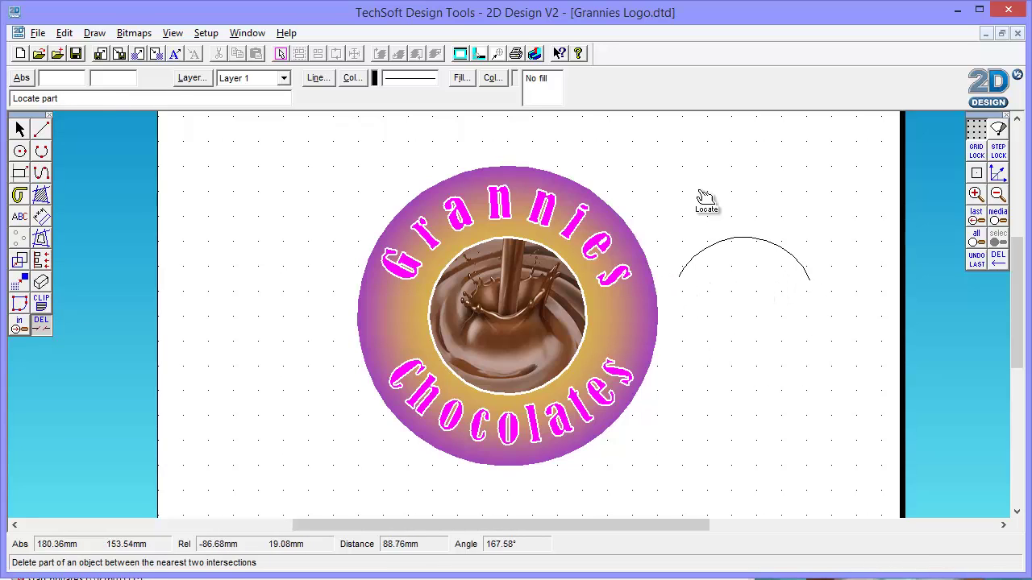
- Place the word 'Text' curving along the arc using Text along a path, checking its settings
{"action": "left_click", "coordinate": [21, 218]}
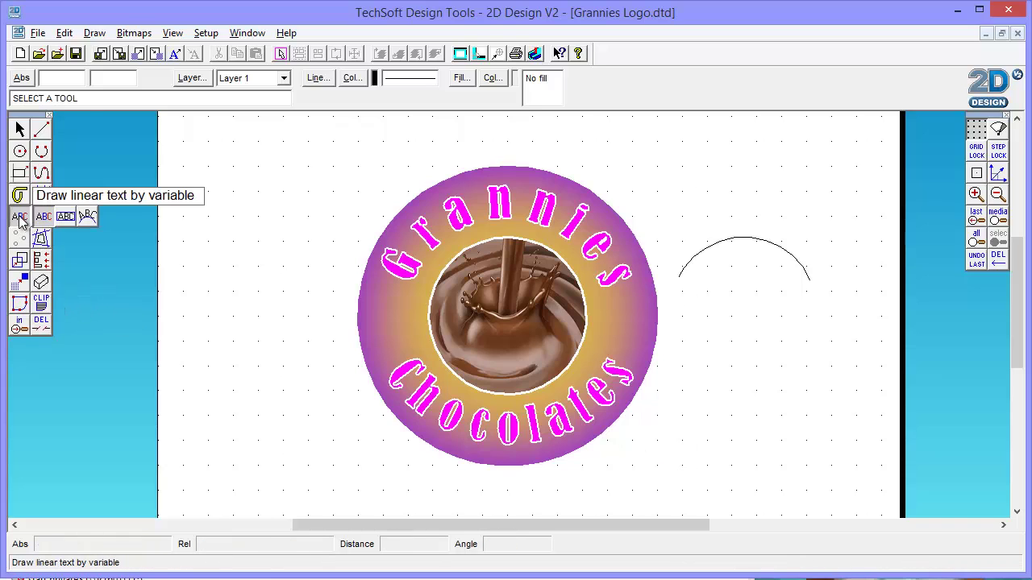
{"action": "left_click", "coordinate": [88, 218]}
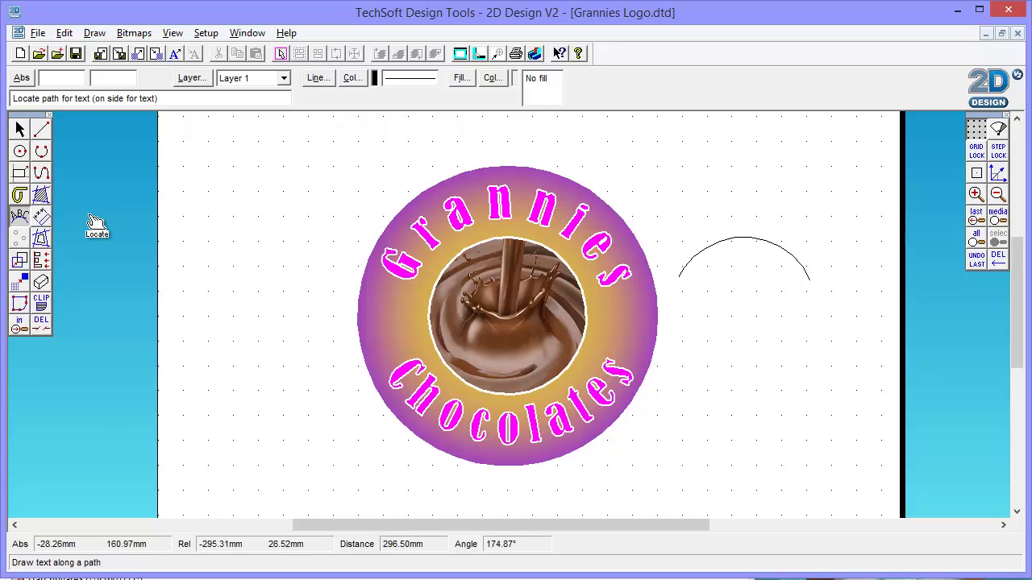
{"action": "left_click", "coordinate": [689, 263]}
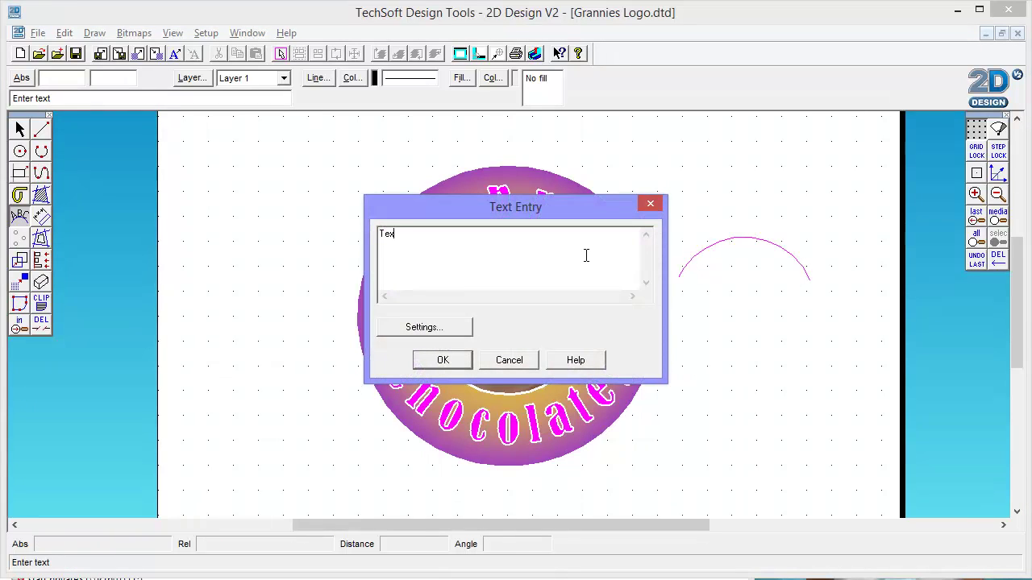
{"action": "left_click", "coordinate": [434, 323]}
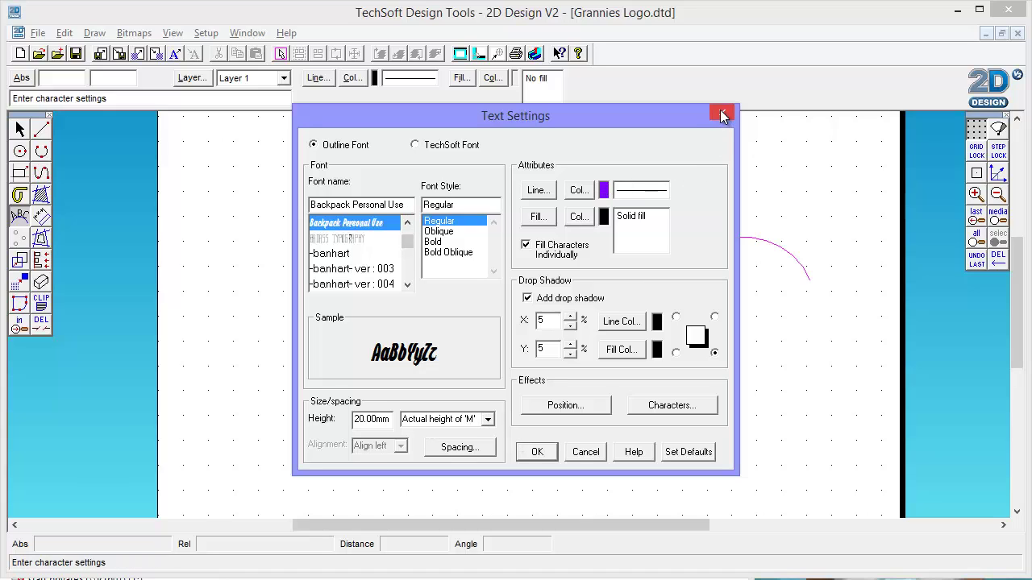
{"action": "left_click", "coordinate": [536, 451]}
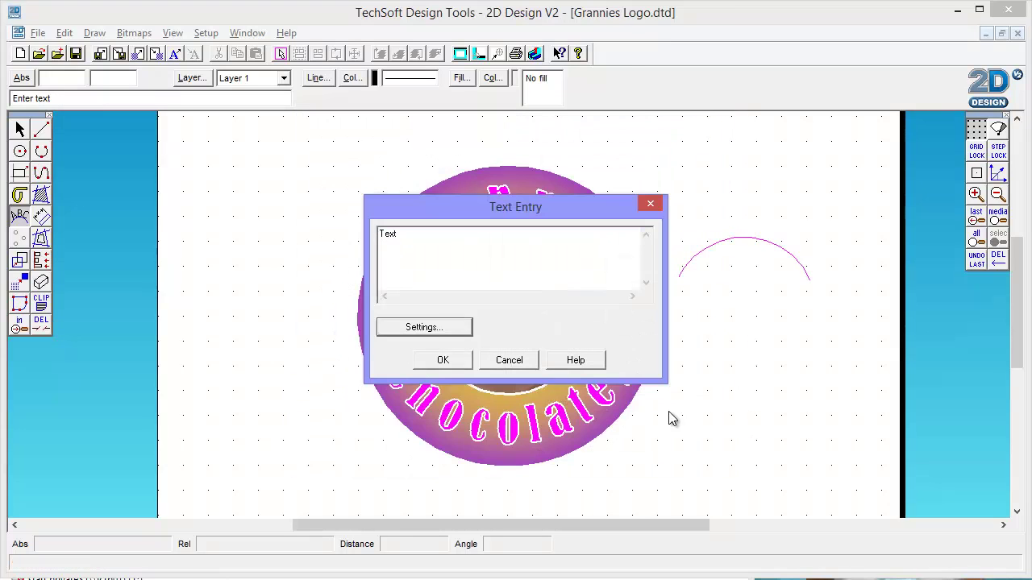
{"action": "left_click", "coordinate": [442, 361]}
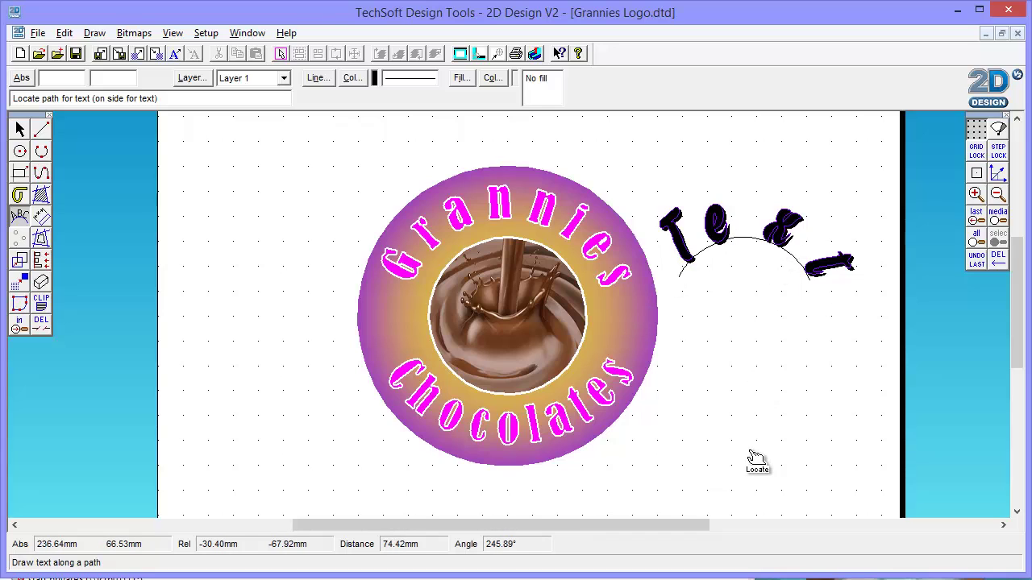
{"action": "left_click", "coordinate": [40, 324]}
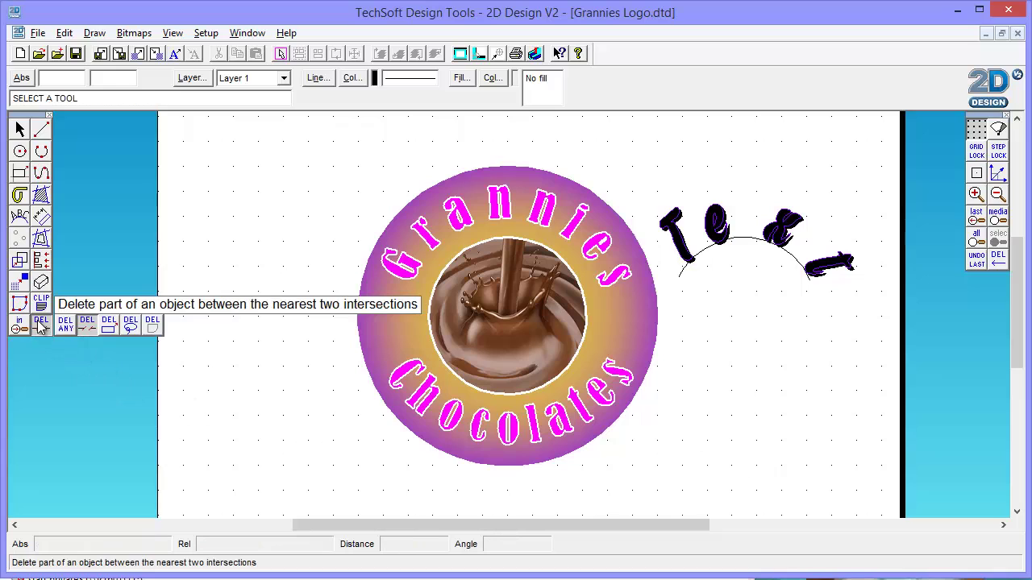
{"action": "left_click", "coordinate": [65, 324]}
- Delete the arc guide under 'Text' and drag the curved word higher beside the logo
{"action": "left_click", "coordinate": [746, 240]}
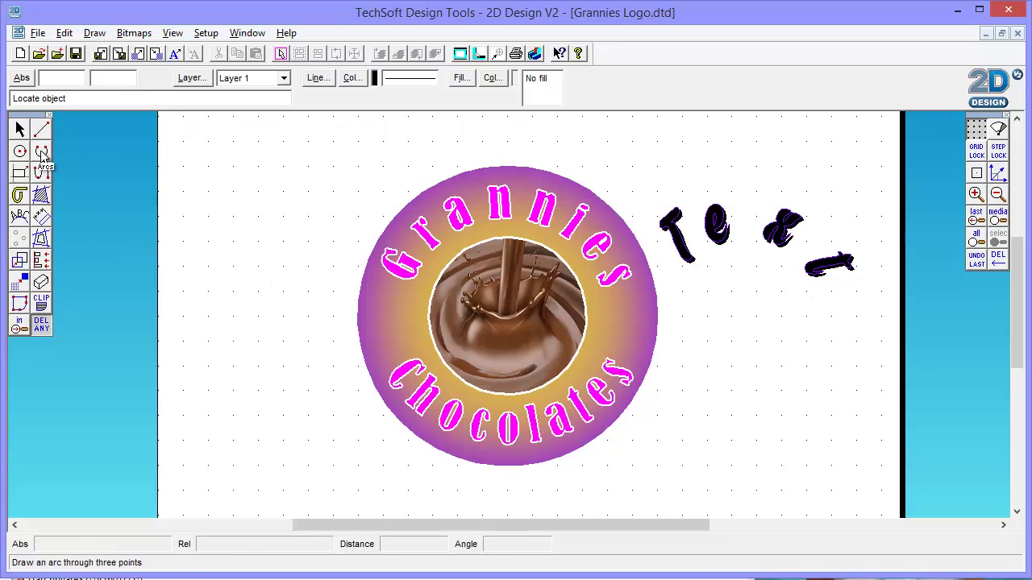
{"action": "left_click", "coordinate": [19, 128]}
{"action": "left_click", "coordinate": [784, 235]}
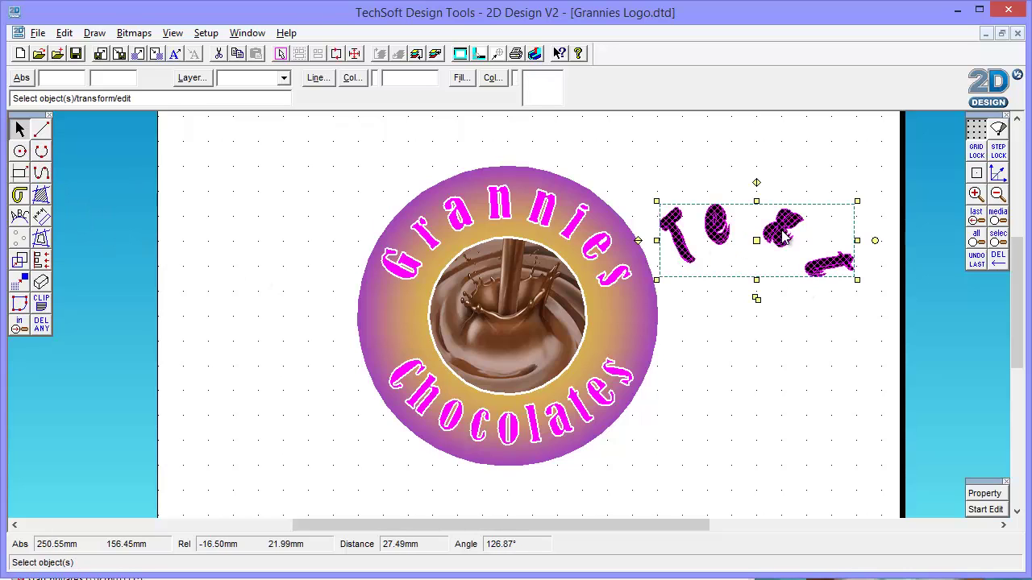
{"action": "left_click_drag", "start_coordinate": [756, 240], "coordinate": [756, 197]}
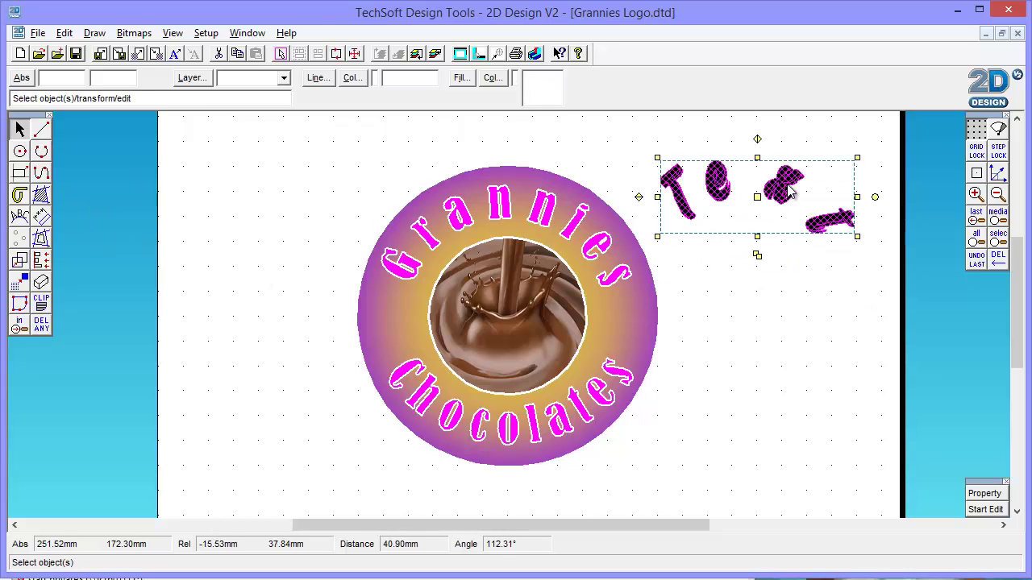
{"action": "left_click", "coordinate": [981, 493]}
{"action": "left_click", "coordinate": [435, 330]}
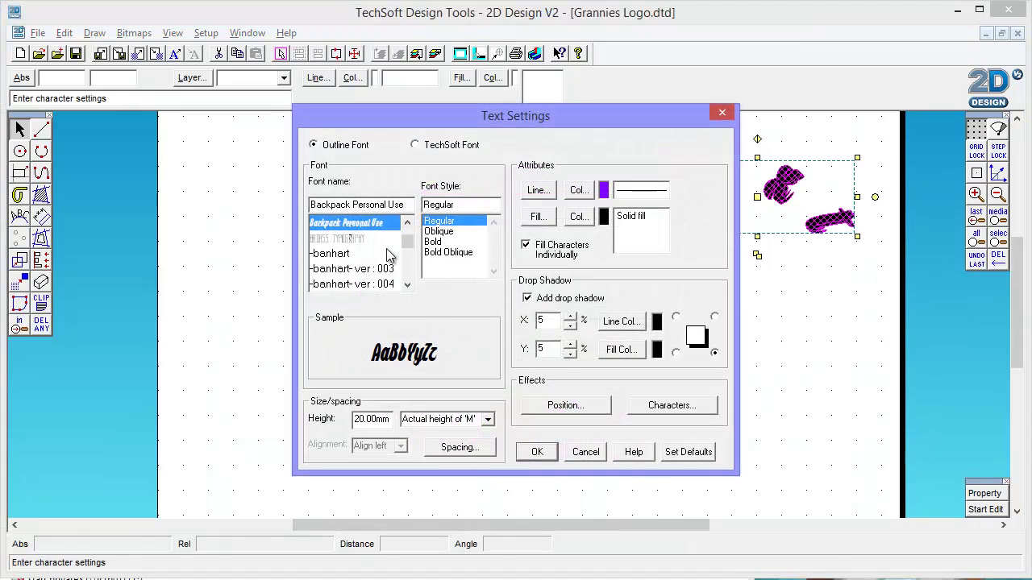
{"action": "left_click_drag", "start_coordinate": [405, 240], "coordinate": [359, 228]}
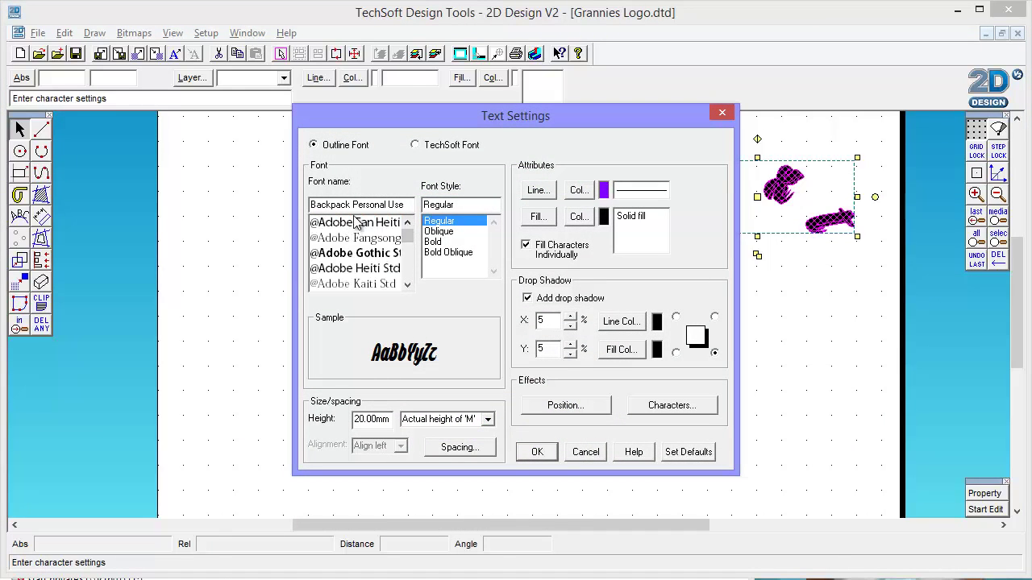
{"action": "left_click", "coordinate": [349, 225]}
{"action": "left_click", "coordinate": [365, 255]}
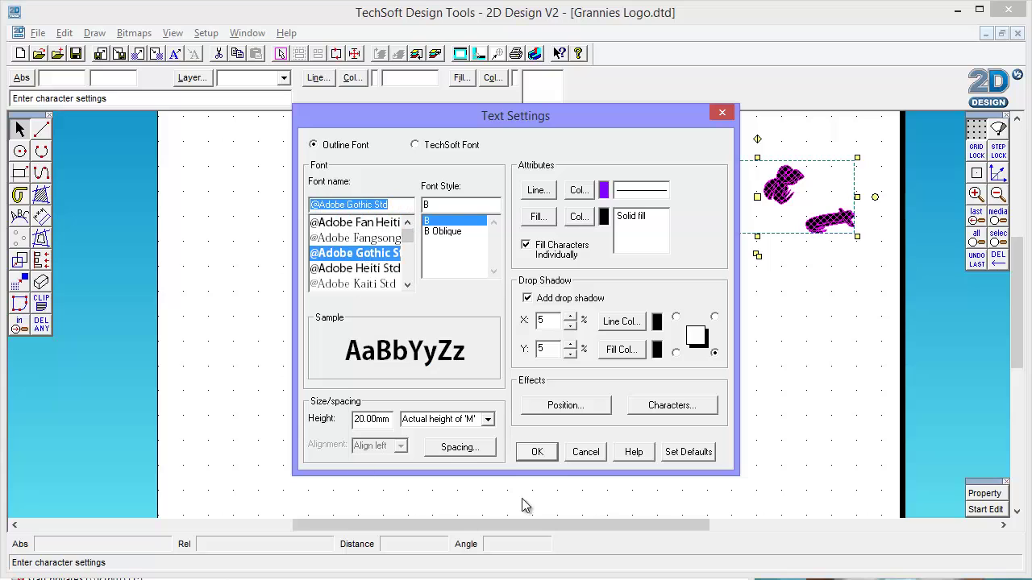
{"action": "left_click", "coordinate": [578, 191]}
{"action": "left_click", "coordinate": [589, 223]}
{"action": "left_click", "coordinate": [457, 404]}
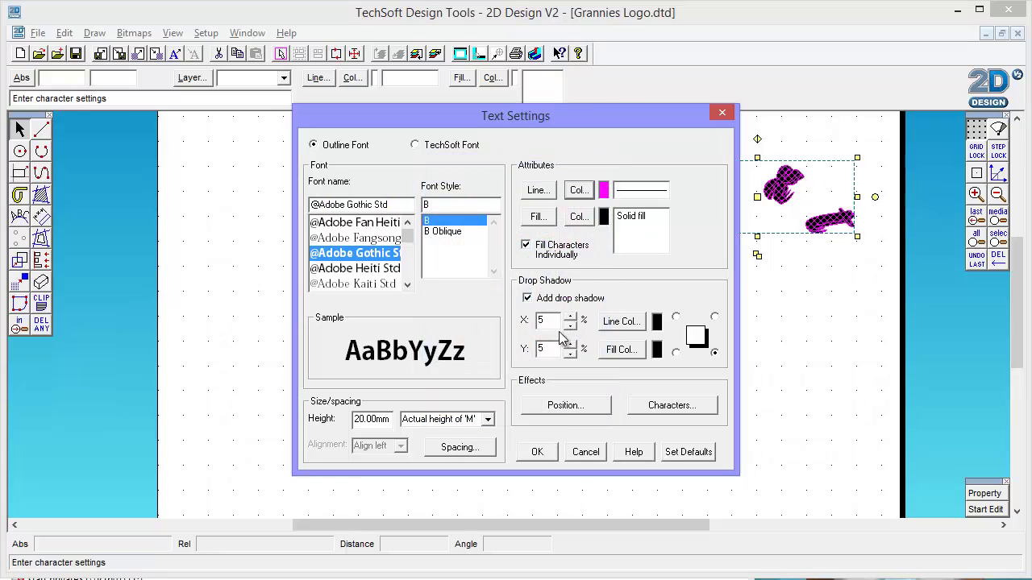
{"action": "left_click", "coordinate": [538, 452]}
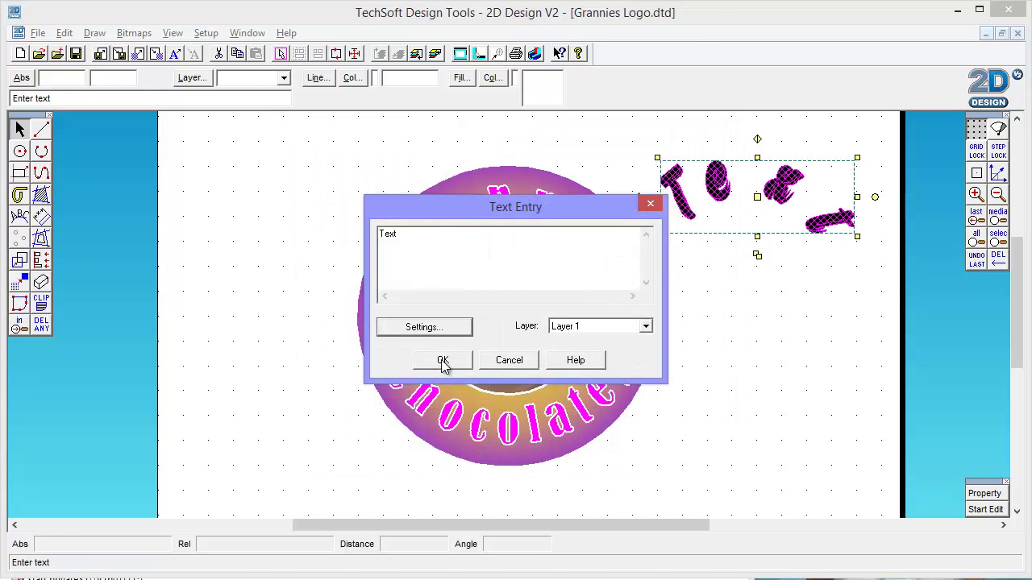
- Commit the restyled text, then select the curved 'Text' and delete it
{"action": "left_click", "coordinate": [442, 362]}
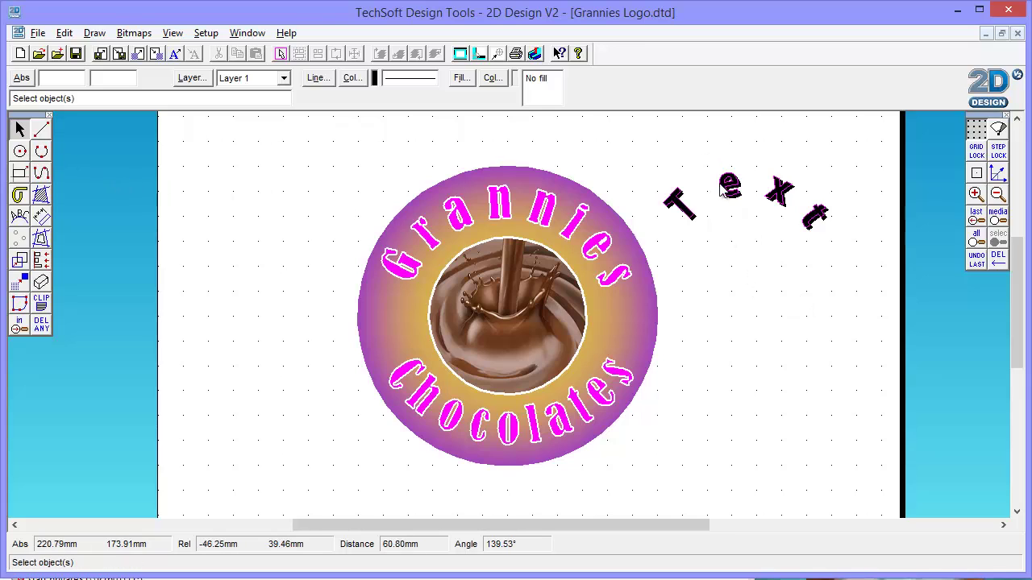
{"action": "left_click", "coordinate": [820, 221]}
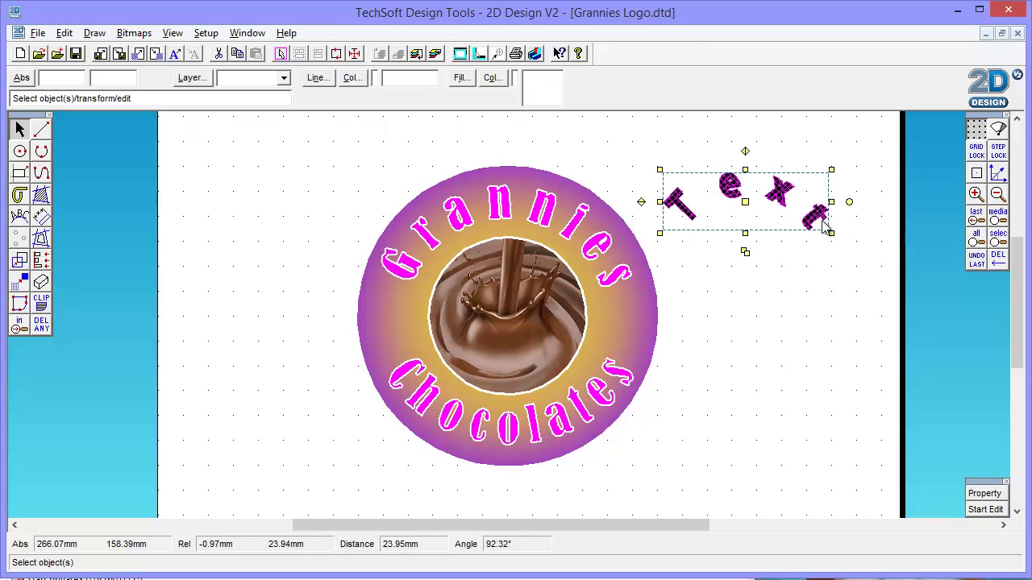
{"action": "key", "text": "Delete"}
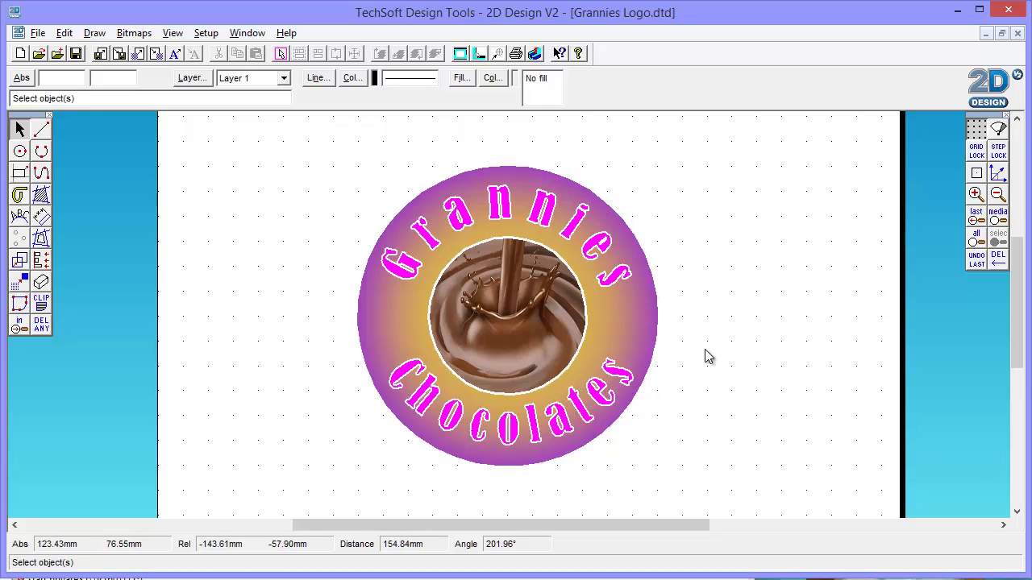
{"action": "left_click", "coordinate": [173, 34]}
{"action": "mouse_move", "coordinate": [207, 36]}
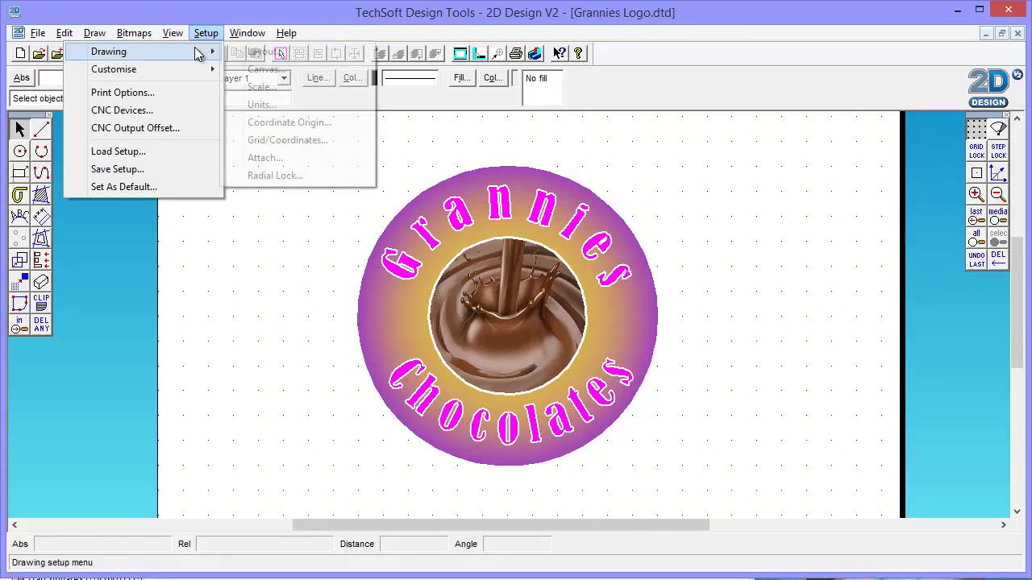
{"action": "left_click", "coordinate": [262, 50]}
{"action": "left_click", "coordinate": [363, 159]}
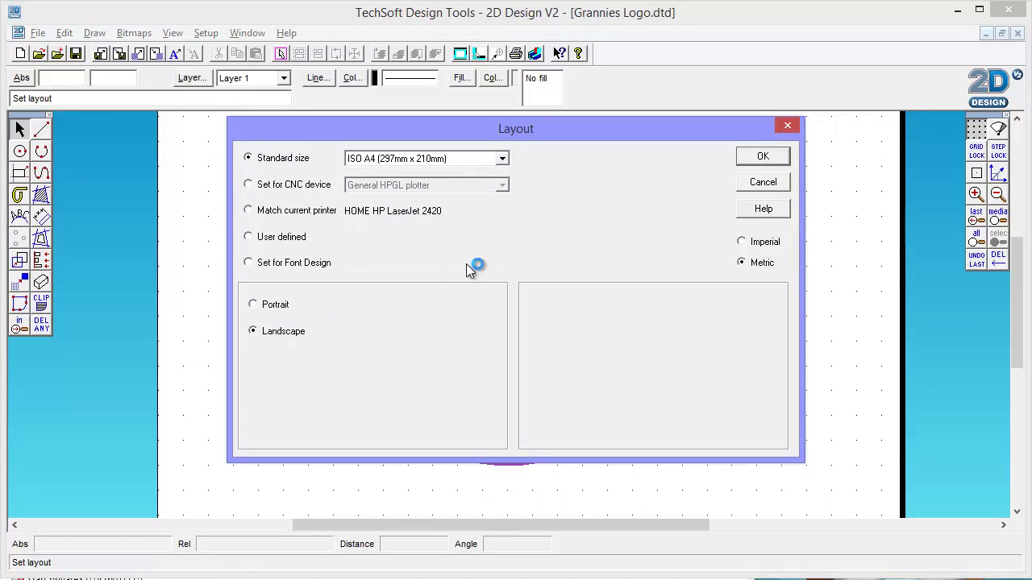
{"action": "left_click", "coordinate": [787, 126]}
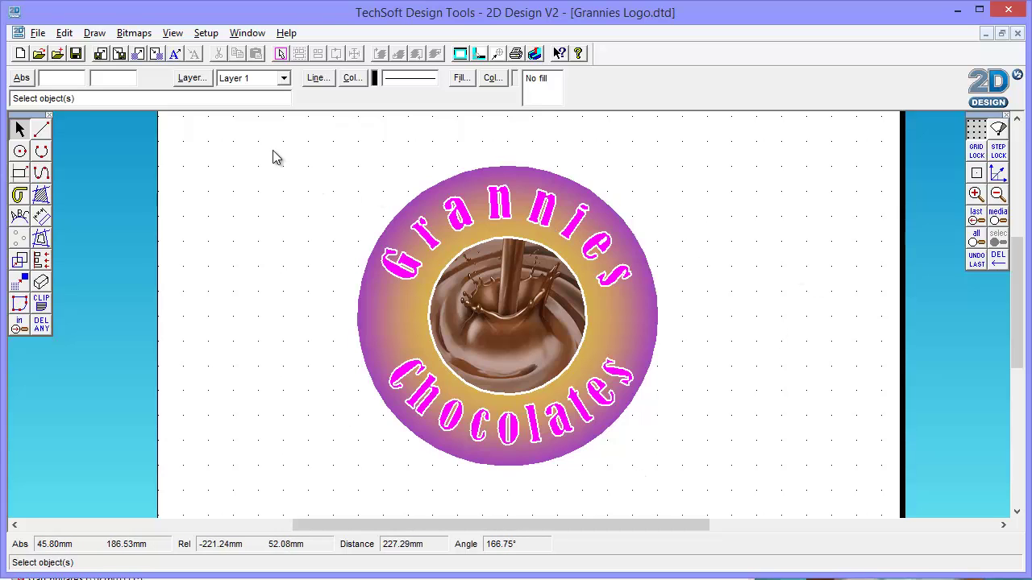
- Start a File > Export File named 'Mr M Logo2.png' with PNG Files as the type
{"action": "left_click", "coordinate": [38, 33]}
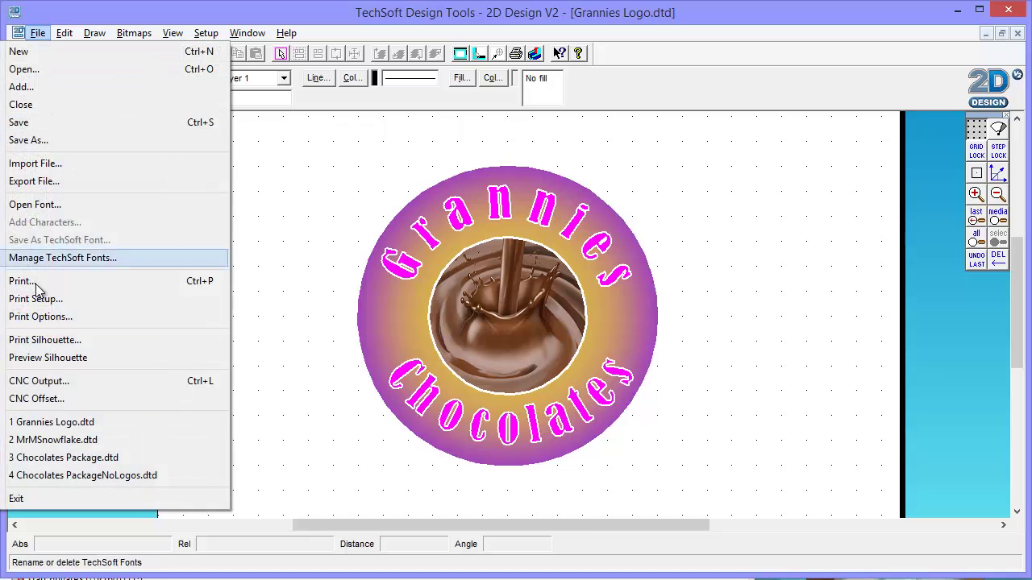
{"action": "left_click", "coordinate": [37, 181]}
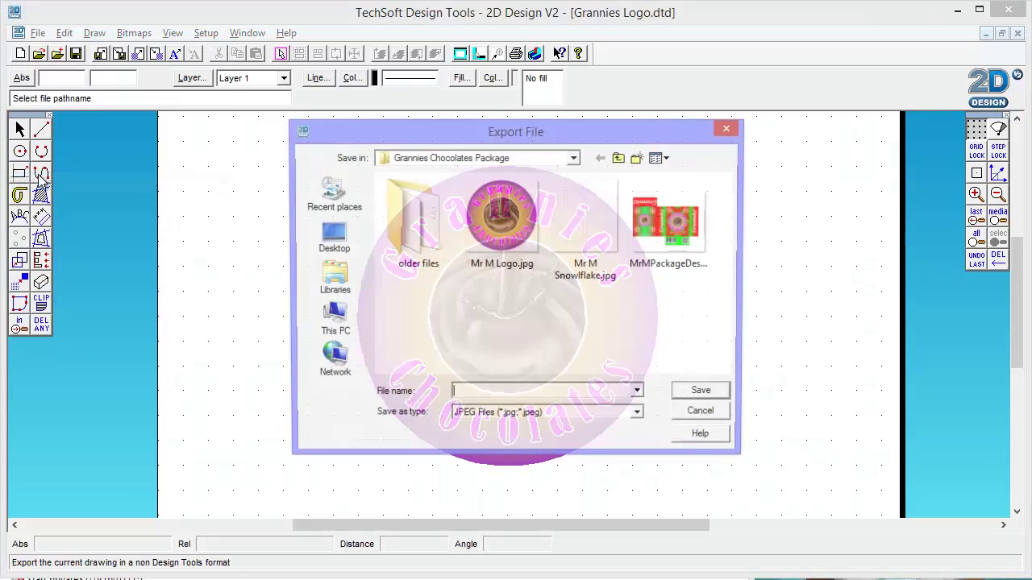
{"action": "left_click", "coordinate": [498, 242]}
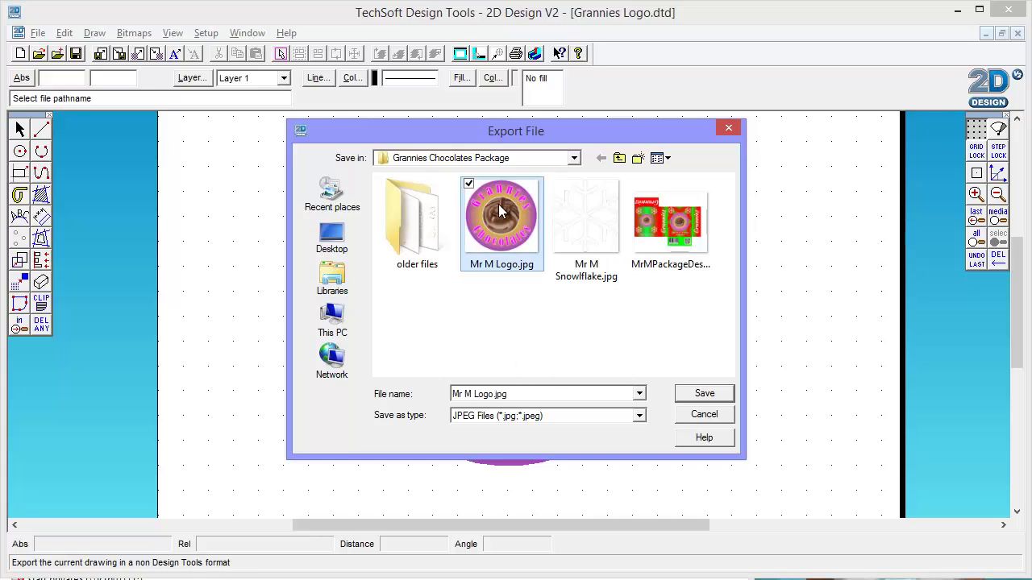
{"action": "left_click", "coordinate": [492, 392]}
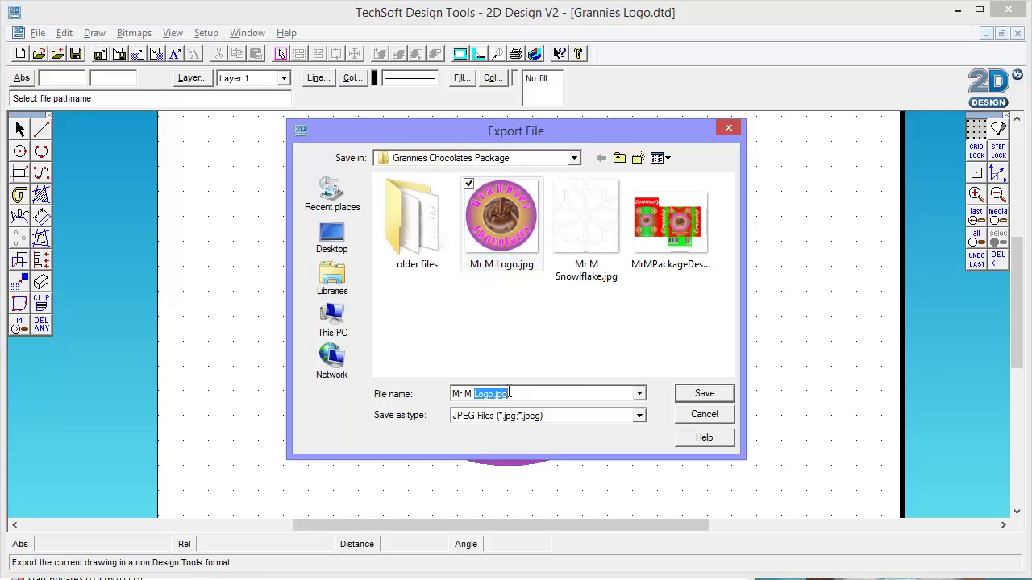
{"action": "left_click", "coordinate": [493, 393]}
{"action": "type", "text": "2"}
{"action": "left_click", "coordinate": [639, 415]}
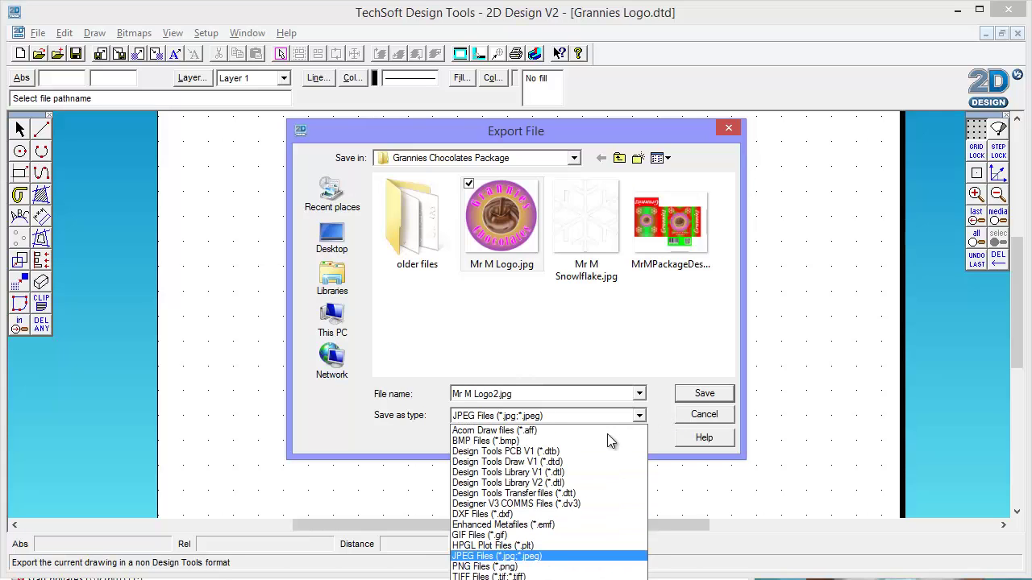
{"action": "left_click", "coordinate": [483, 568]}
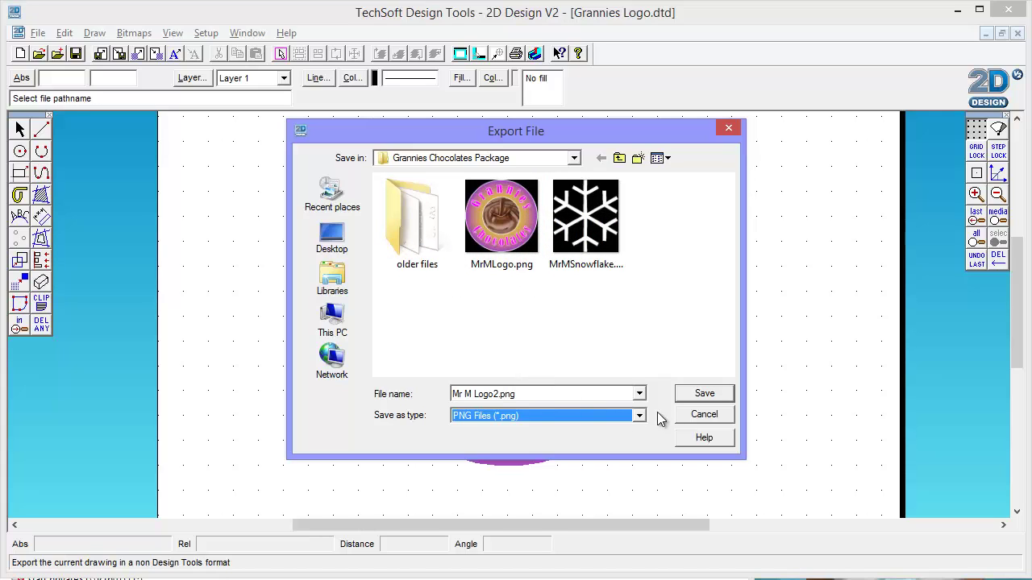
- Save the export at 96 DPI resolution with a black background colour, then show the folder
{"action": "left_click", "coordinate": [703, 395]}
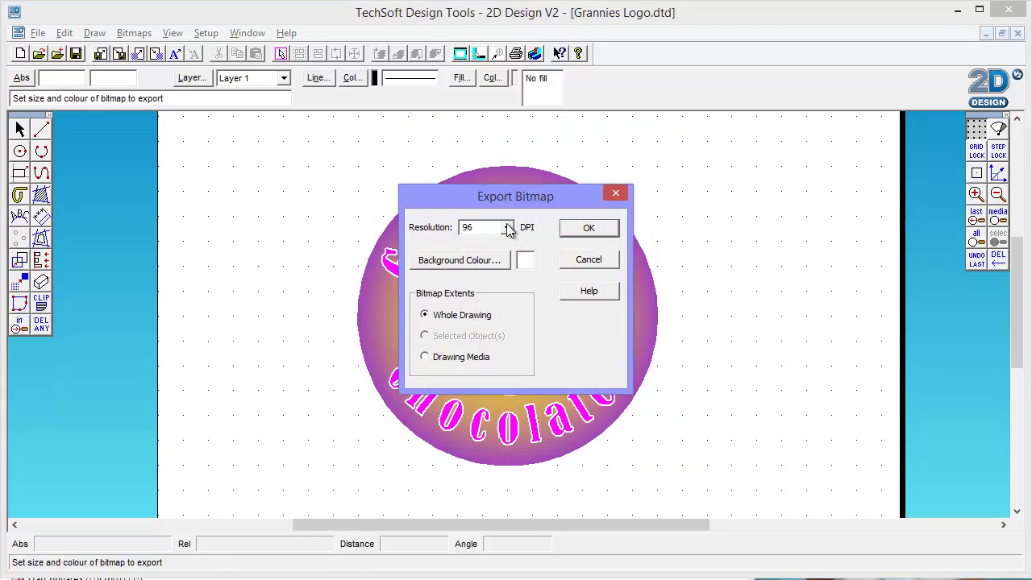
{"action": "left_click", "coordinate": [506, 227]}
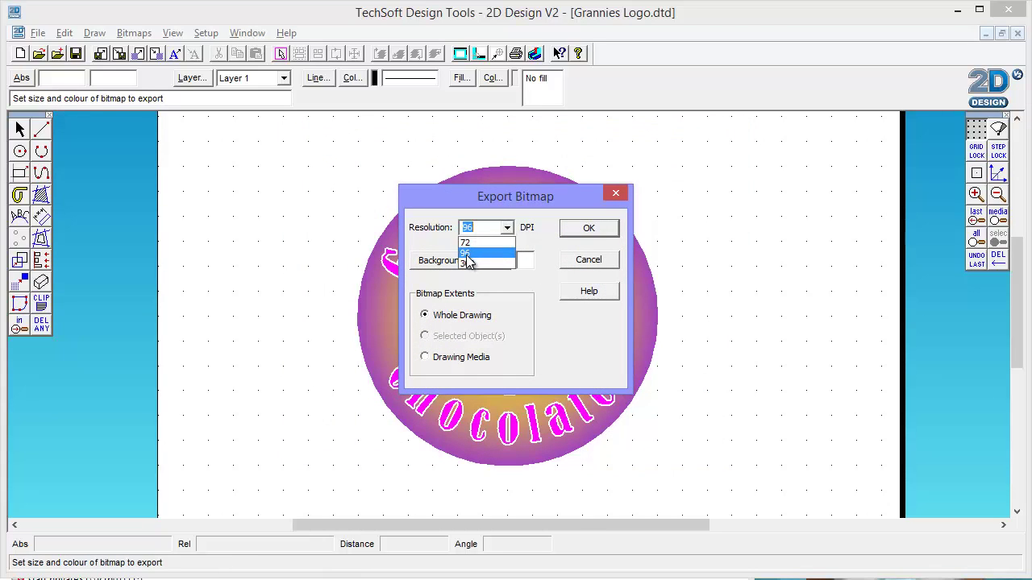
{"action": "left_click", "coordinate": [467, 254]}
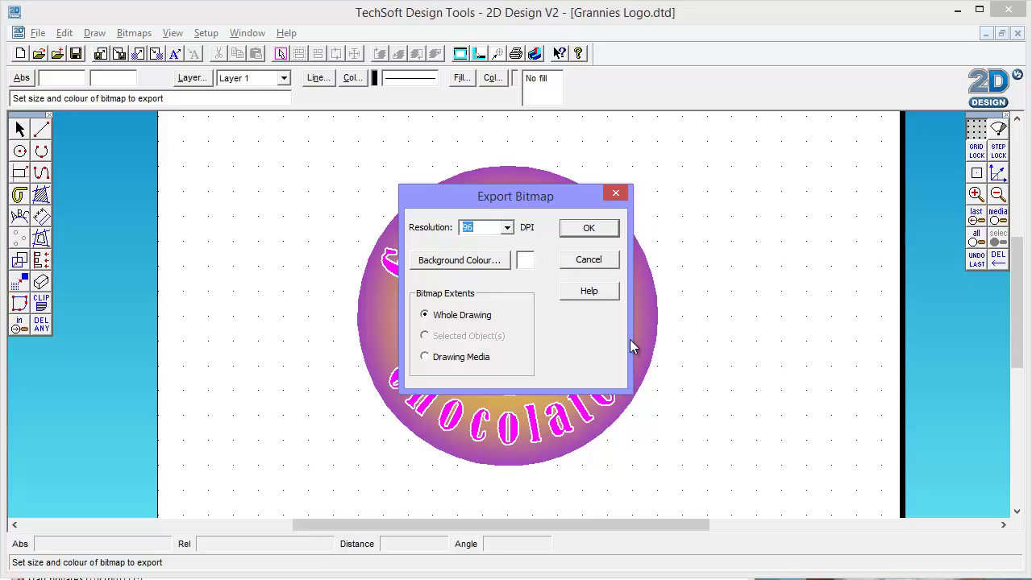
{"action": "left_click", "coordinate": [466, 265]}
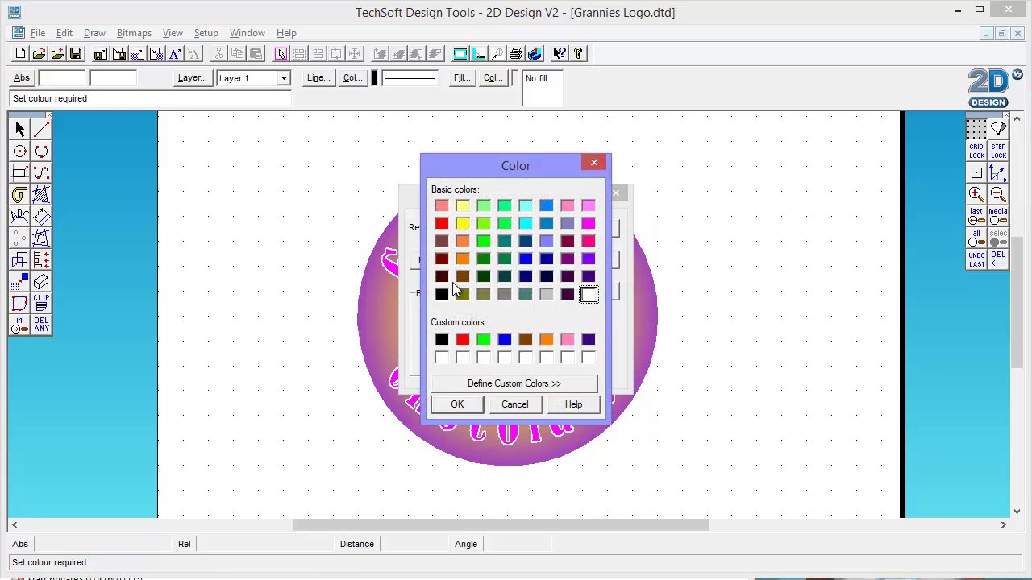
{"action": "left_click", "coordinate": [443, 341]}
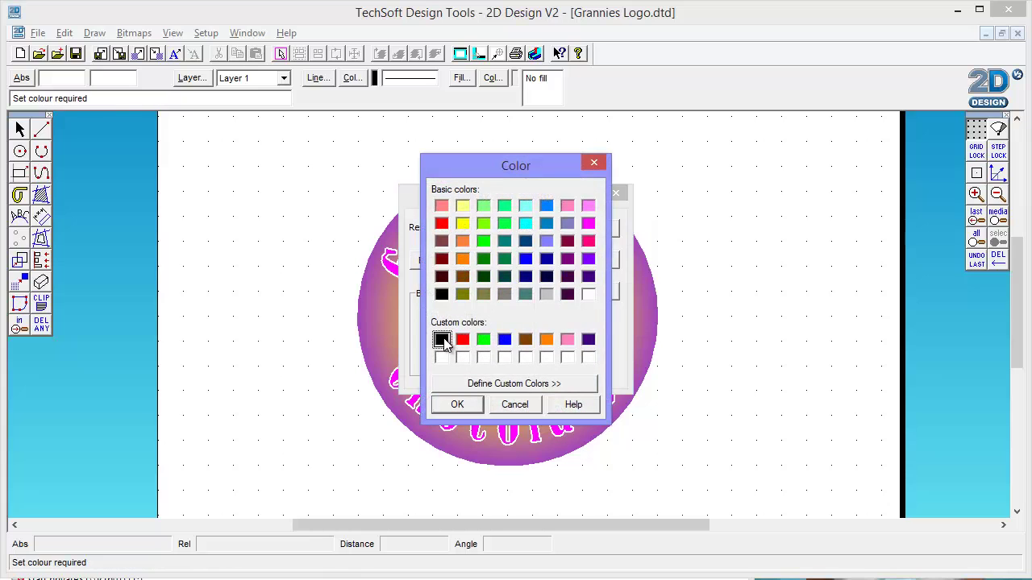
{"action": "left_click", "coordinate": [457, 404]}
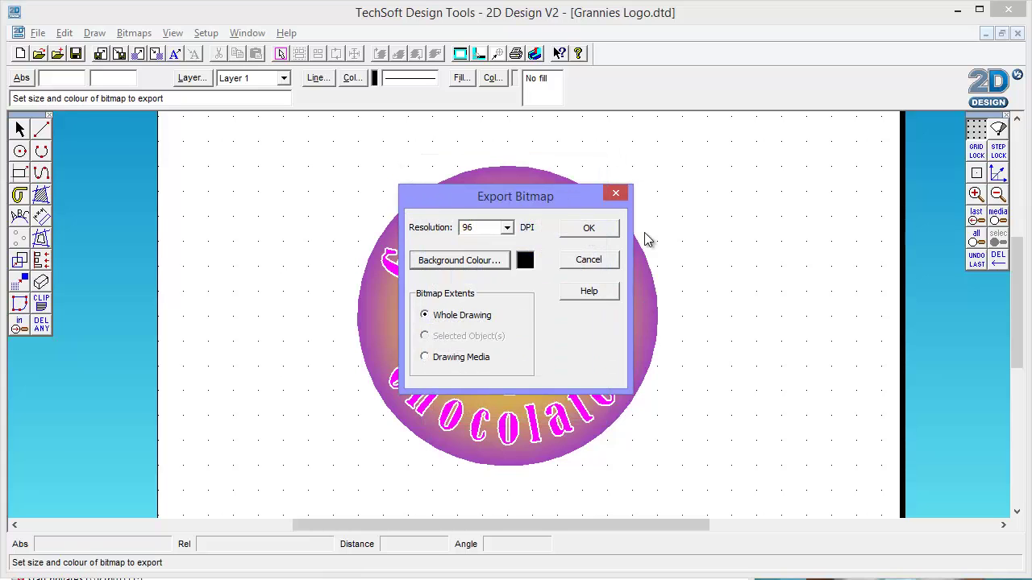
{"action": "left_click", "coordinate": [588, 229]}
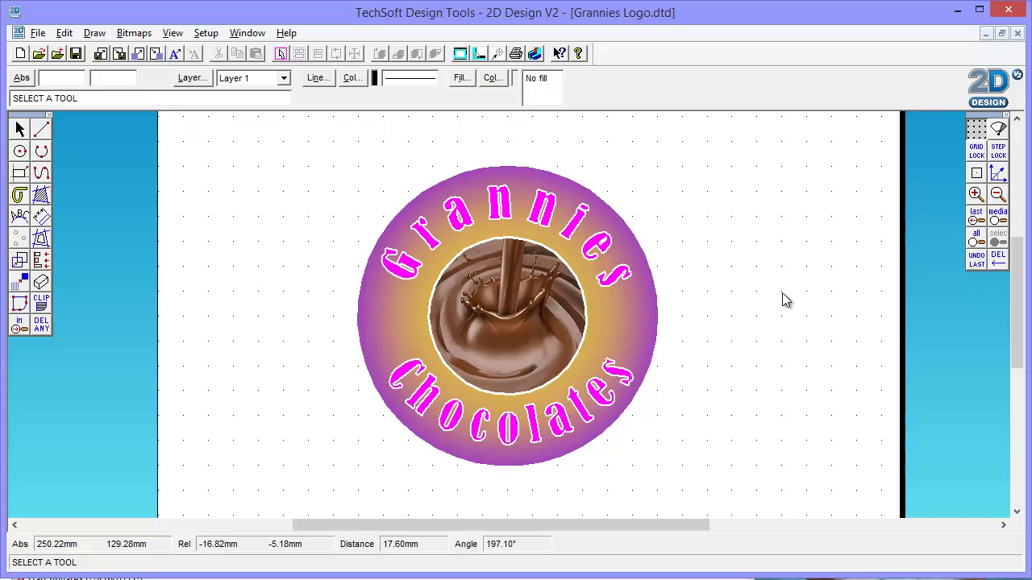
{"action": "left_click", "coordinate": [700, 575]}
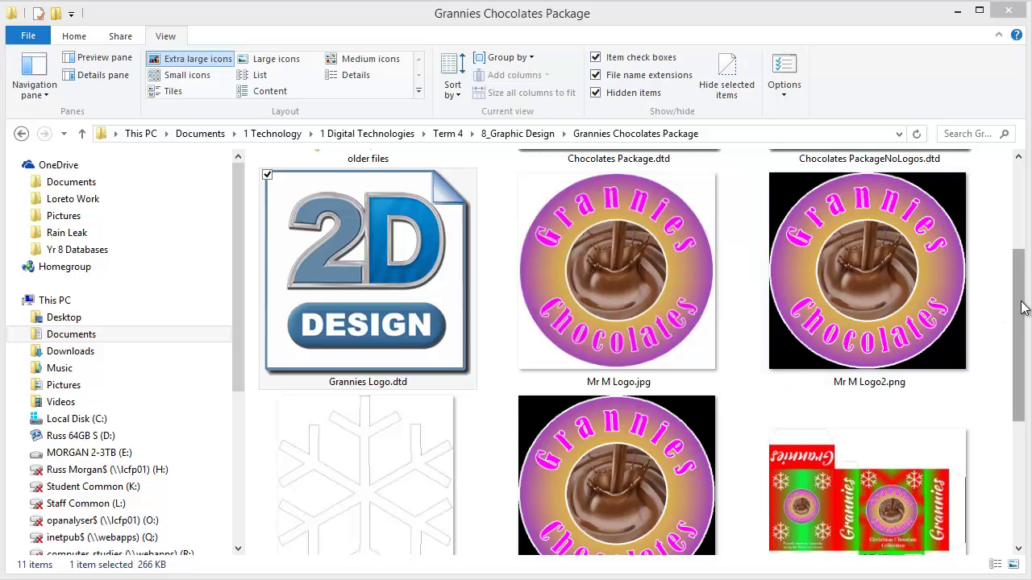
- Scroll the Extra large icons view to show Mr M Logo2.png beside MrMSnowflake.png
{"action": "left_click_drag", "start_coordinate": [1017, 316], "coordinate": [1013, 442]}
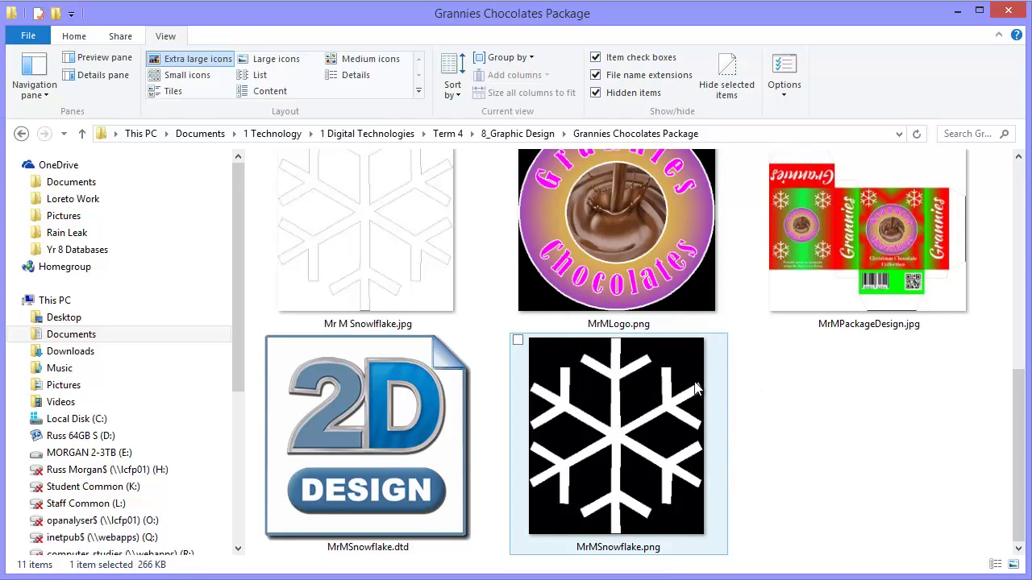
{"action": "mouse_move", "coordinate": [693, 360]}
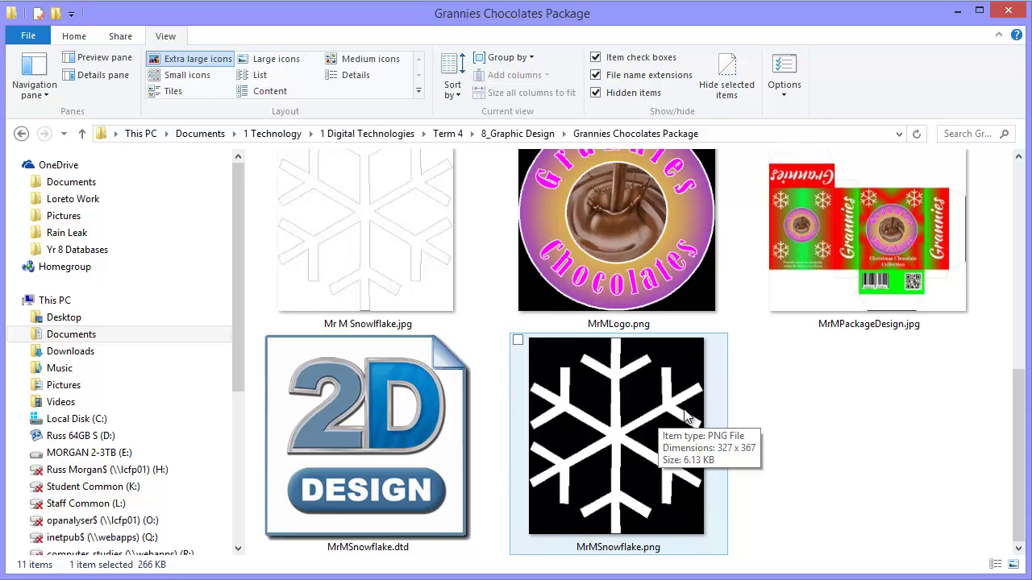